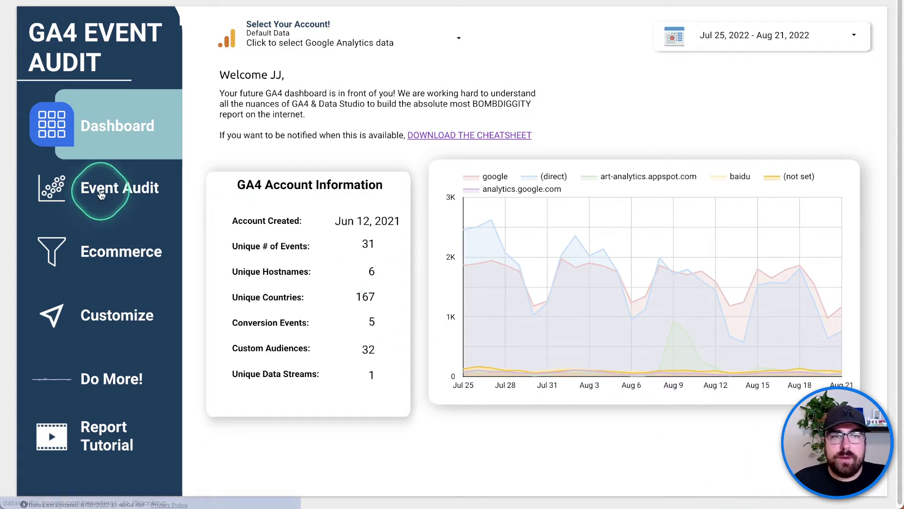
Step: Visit Event Audit, Dashboard, Customize and the Audiences and Custom Events views via the sidebar, ending on Ecommerce
{"action": "left_click", "coordinate": [100, 193]}
{"action": "left_click", "coordinate": [108, 252]}
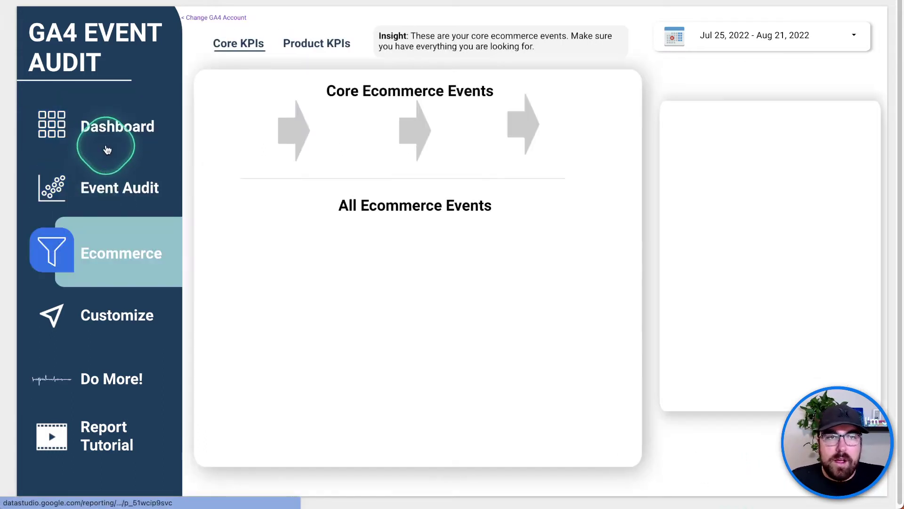
{"action": "left_click", "coordinate": [109, 141]}
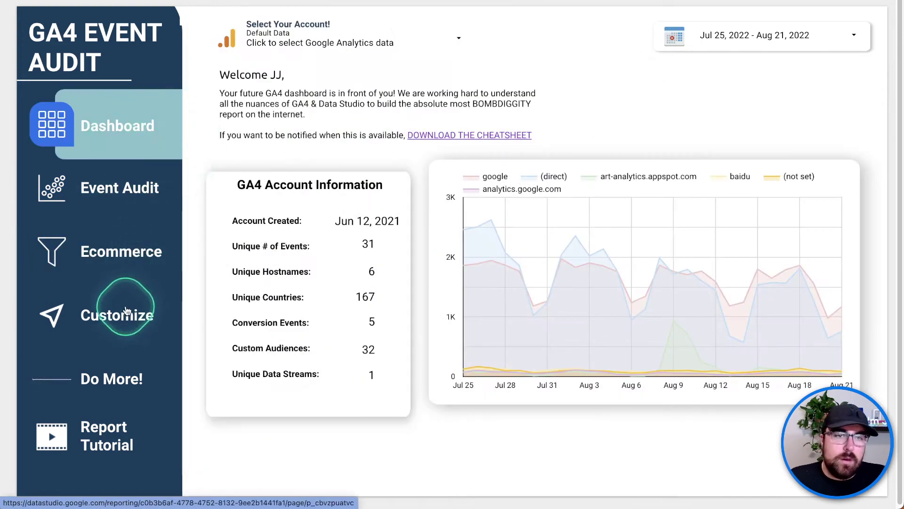
{"action": "left_click", "coordinate": [132, 313]}
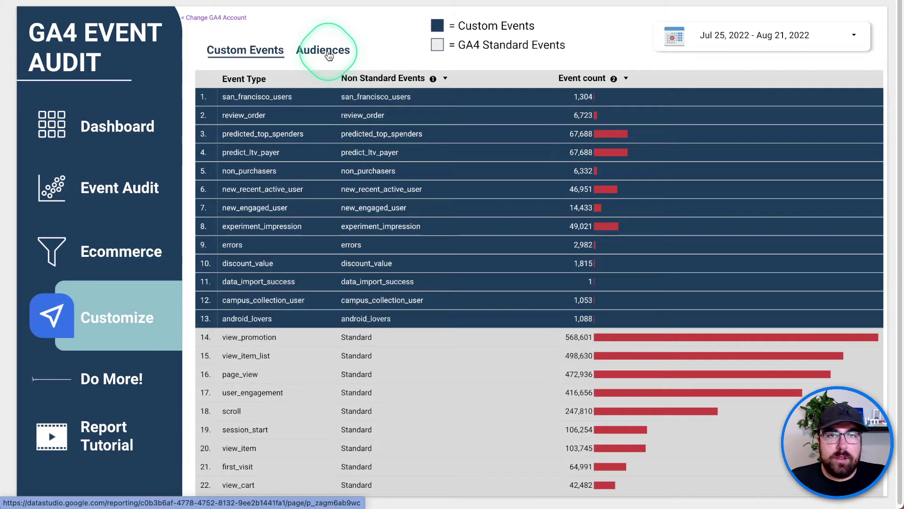
{"action": "left_click", "coordinate": [323, 50]}
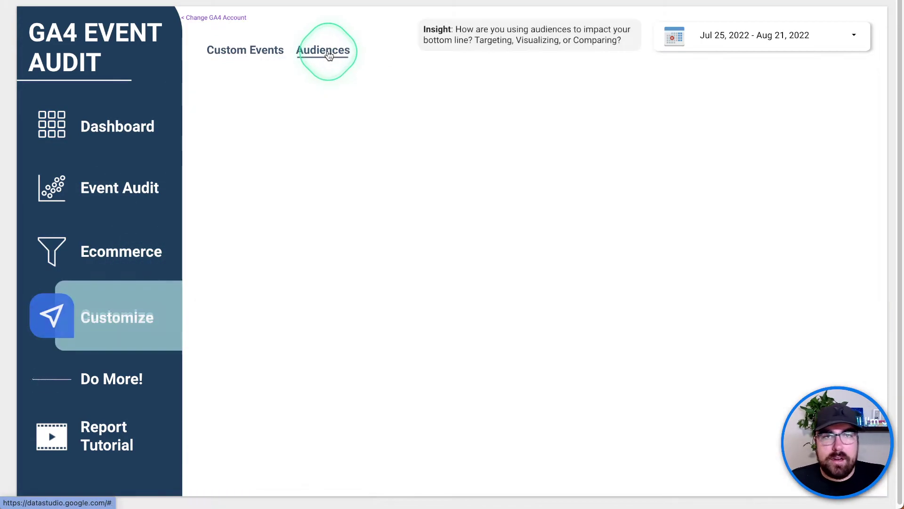
{"action": "left_click", "coordinate": [245, 50]}
{"action": "left_click", "coordinate": [131, 245]}
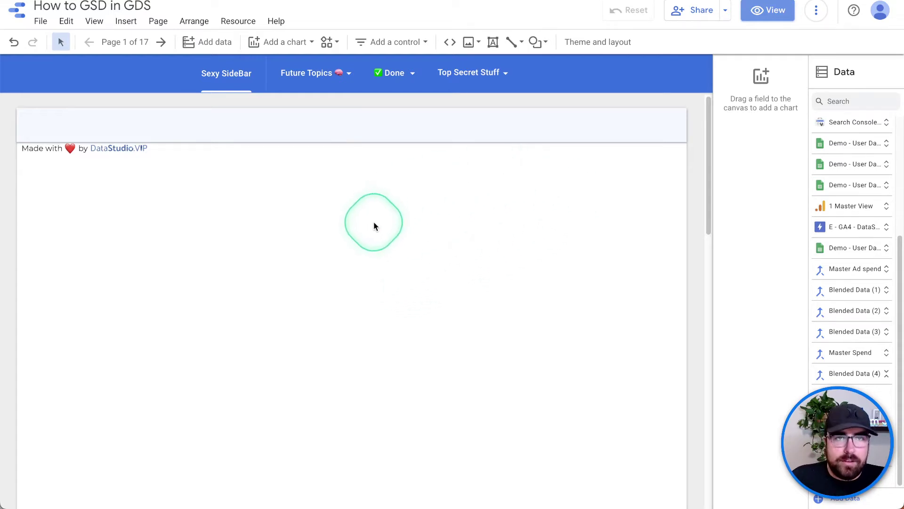
Step: Shift the header band and 'Made with' credit together above the page top, nudged back slightly
{"action": "left_click_drag", "start_coordinate": [620, 208], "coordinate": [42, 112]}
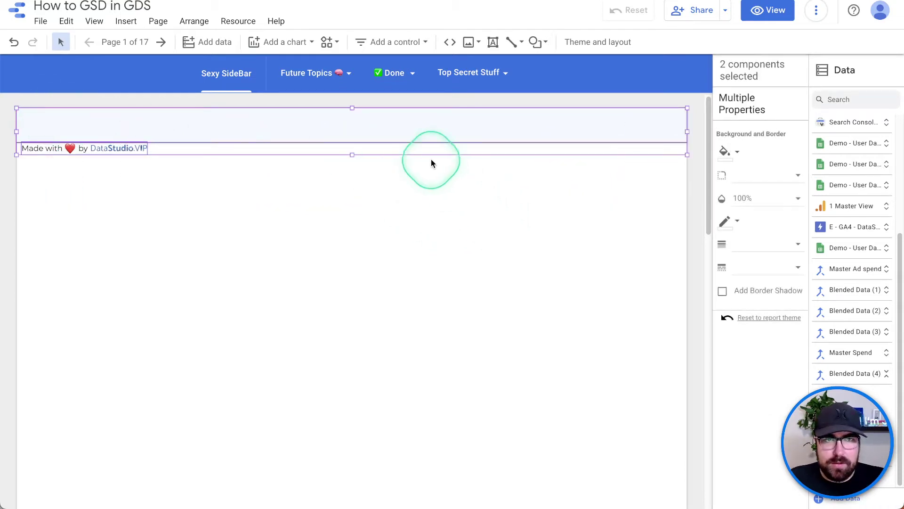
{"action": "key", "text": "shift+Up"}
{"action": "key", "text": "shift+Up"}
{"action": "key", "text": "shift+Up"}
{"action": "key", "text": "shift+Up"}
{"action": "key", "text": "shift+Up"}
{"action": "key", "text": "shift+Up"}
{"action": "key", "text": "shift+Up"}
{"action": "key", "text": "shift+Up"}
{"action": "key", "text": "shift+Up"}
{"action": "key", "text": "shift+Up"}
{"action": "key", "text": "shift+Up"}
{"action": "key", "text": "shift+Up"}
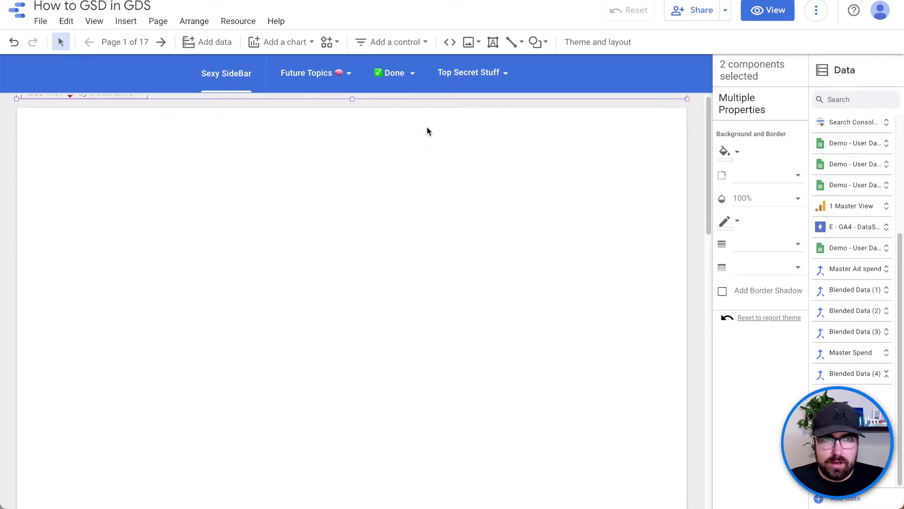
{"action": "key", "text": "Down"}
{"action": "key", "text": "Down"}
{"action": "key", "text": "Down"}
{"action": "key", "text": "Down"}
{"action": "key", "text": "Down"}
{"action": "key", "text": "Down"}
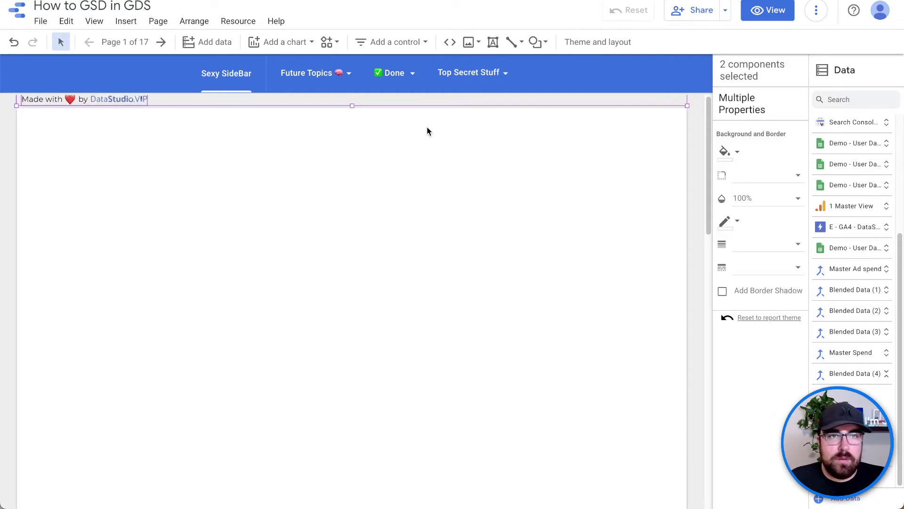
{"action": "left_click", "coordinate": [427, 128]}
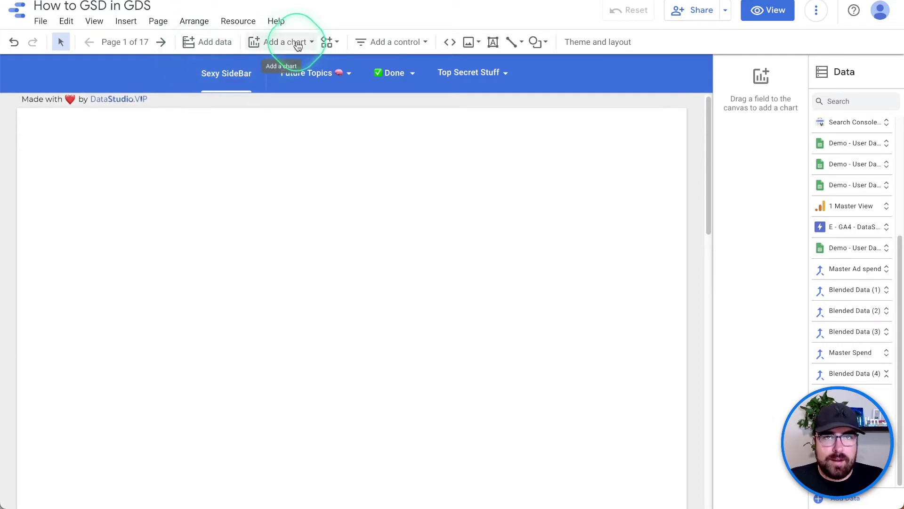
Step: Draw a blue rectangle and place it at the page's top-left corner
{"action": "left_click", "coordinate": [536, 42]}
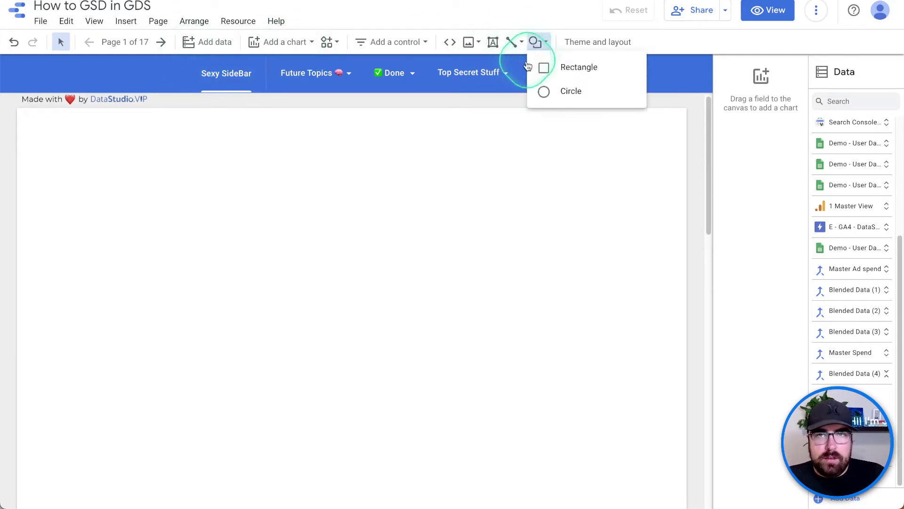
{"action": "left_click", "coordinate": [543, 91]}
{"action": "left_click_drag", "start_coordinate": [102, 143], "coordinate": [246, 375]}
{"action": "left_click_drag", "start_coordinate": [228, 293], "coordinate": [139, 254]}
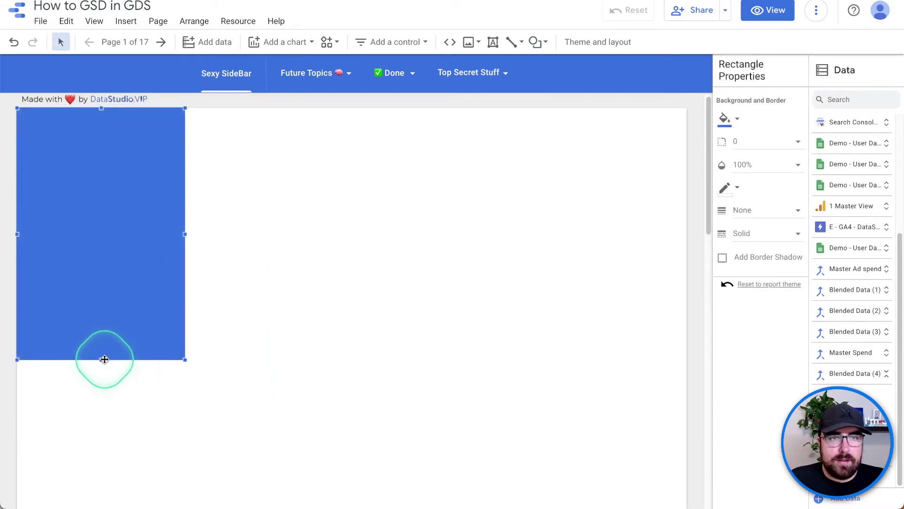
Step: Narrow the rectangle and stretch it down the full left edge of the page
{"action": "left_click_drag", "start_coordinate": [105, 367], "coordinate": [101, 506]}
{"action": "left_click_drag", "start_coordinate": [182, 310], "coordinate": [141, 312]}
{"action": "scroll", "coordinate": [123, 373], "scroll_direction": "down", "scroll_amount": 1}
{"action": "scroll", "coordinate": [124, 374], "scroll_direction": "down", "scroll_amount": 4}
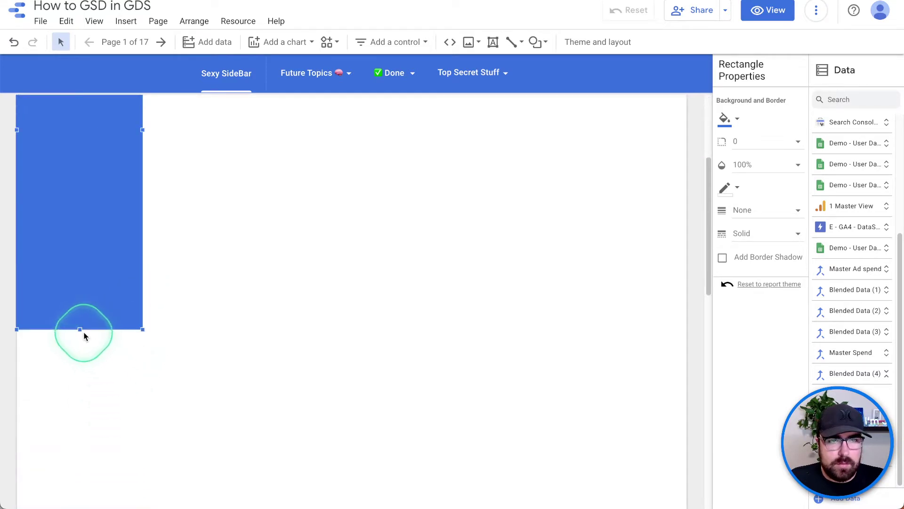
{"action": "left_click_drag", "start_coordinate": [81, 330], "coordinate": [82, 440]}
{"action": "scroll", "coordinate": [338, 293], "scroll_direction": "up", "scroll_amount": 4}
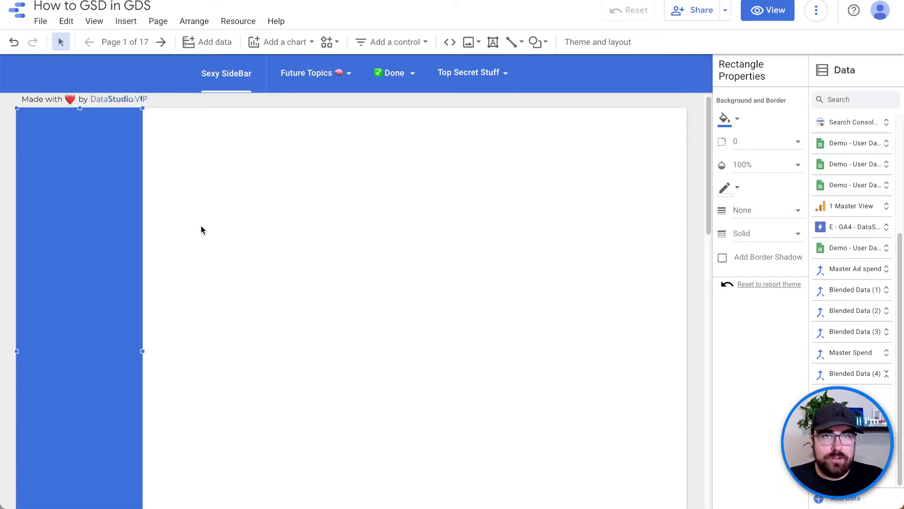
Step: Add a Welcome text box and set its font to Ubuntu
{"action": "left_click", "coordinate": [492, 42]}
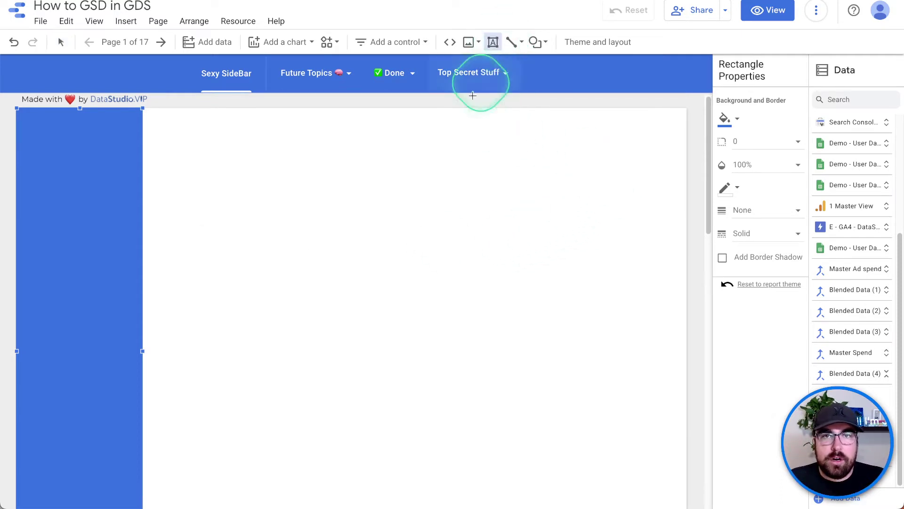
{"action": "left_click", "coordinate": [328, 180]}
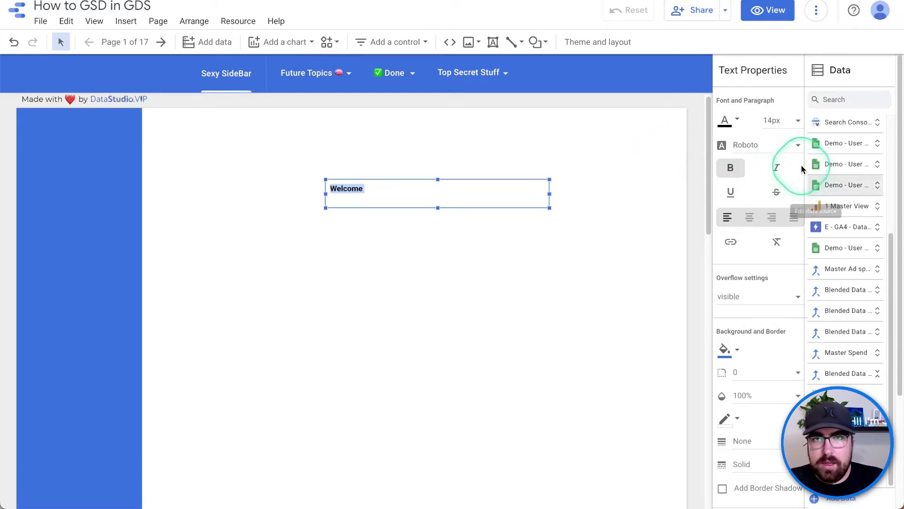
{"action": "left_click", "coordinate": [782, 145]}
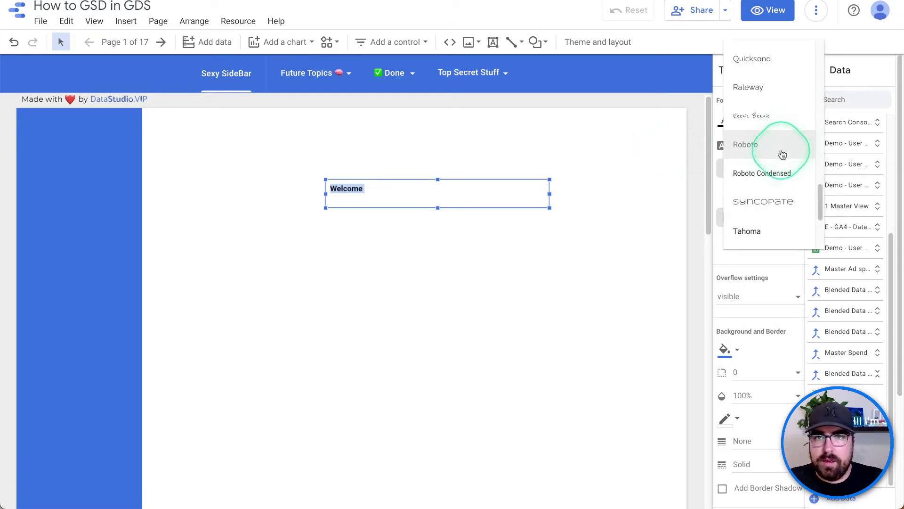
{"action": "scroll", "coordinate": [774, 225], "scroll_direction": "down", "scroll_amount": 2}
{"action": "scroll", "coordinate": [774, 225], "scroll_direction": "down", "scroll_amount": 1}
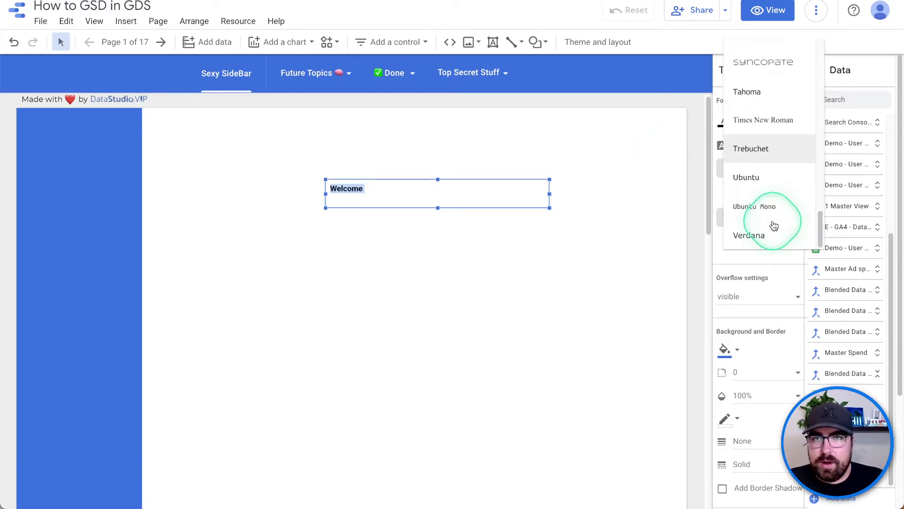
{"action": "left_click", "coordinate": [765, 177]}
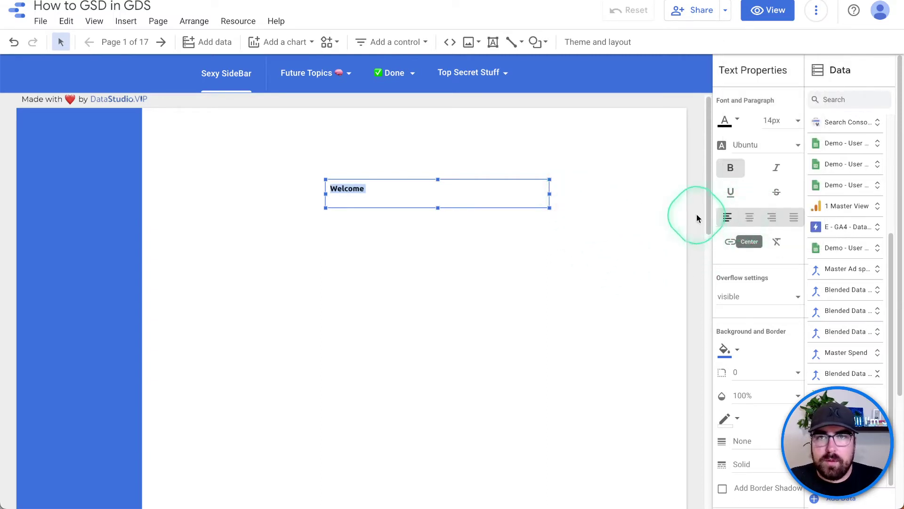
Step: Set the Welcome box's left padding to 0px, shorten its height, and make it 24px
{"action": "scroll", "coordinate": [750, 322], "scroll_direction": "down", "scroll_amount": 3}
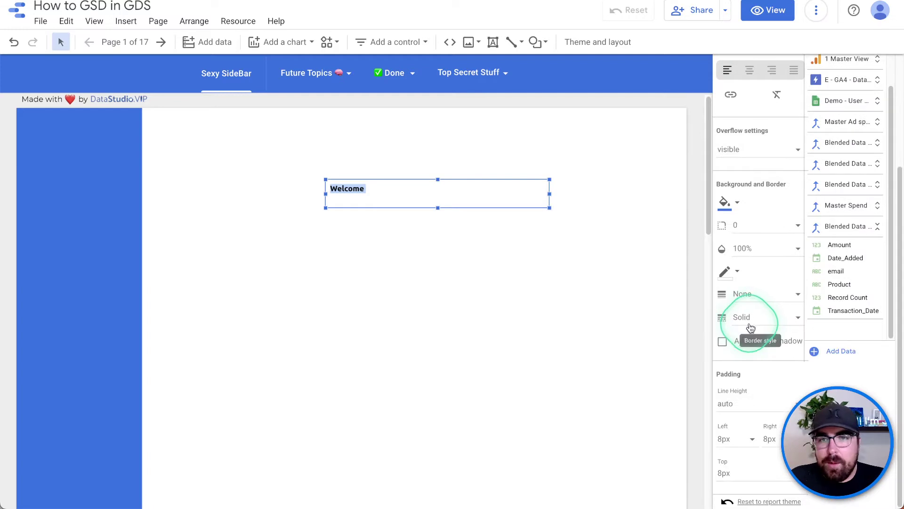
{"action": "left_click", "coordinate": [731, 441]}
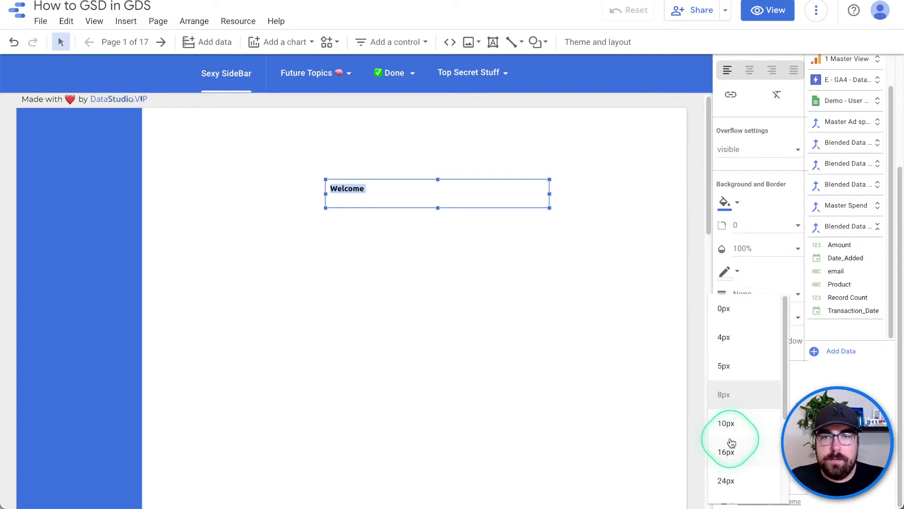
{"action": "left_click", "coordinate": [724, 311]}
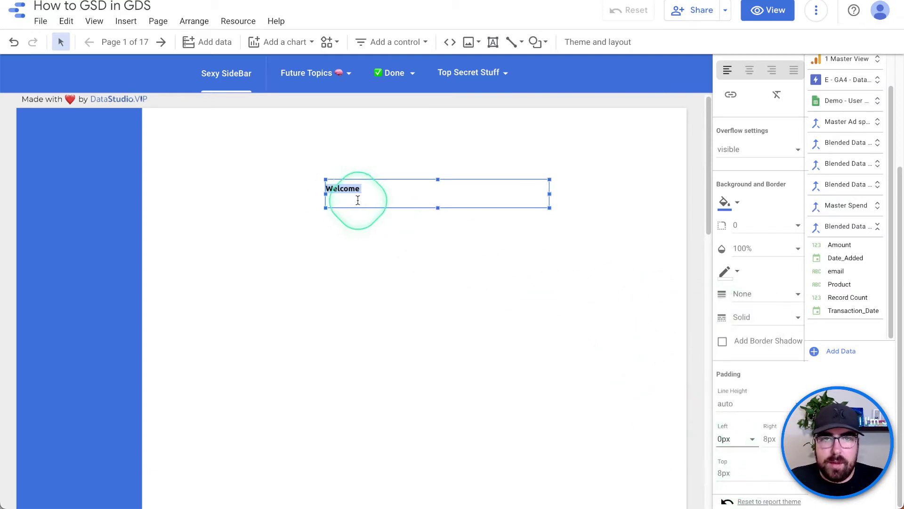
{"action": "left_click_drag", "start_coordinate": [437, 207], "coordinate": [435, 199]}
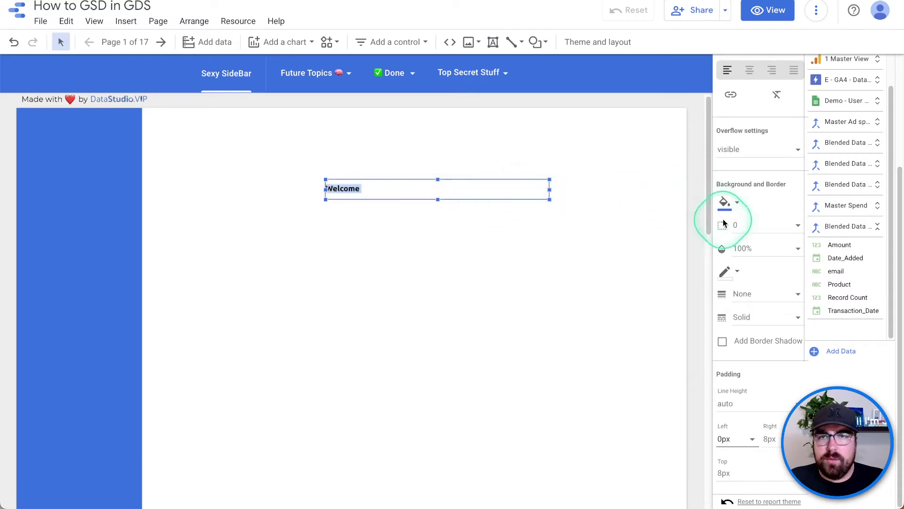
{"action": "scroll", "coordinate": [743, 250], "scroll_direction": "up", "scroll_amount": 3}
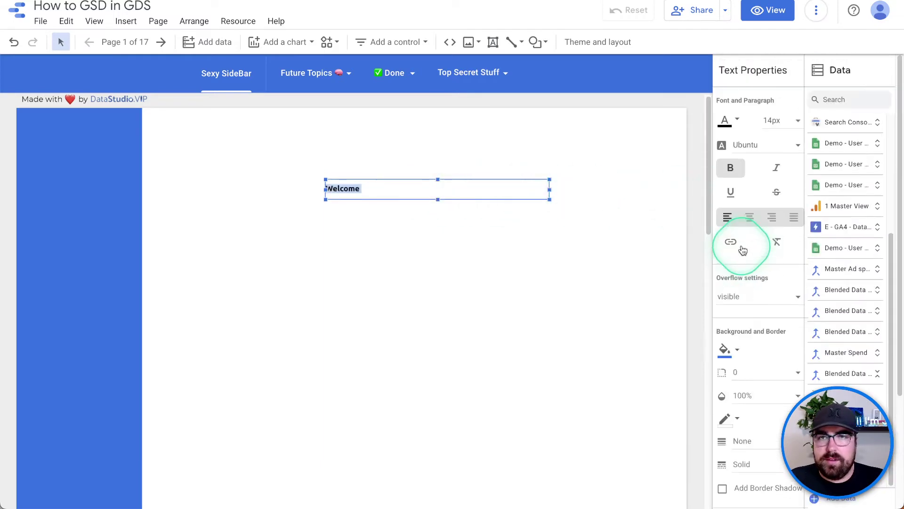
{"action": "left_click", "coordinate": [776, 119]}
{"action": "scroll", "coordinate": [784, 209], "scroll_direction": "down", "scroll_amount": 1}
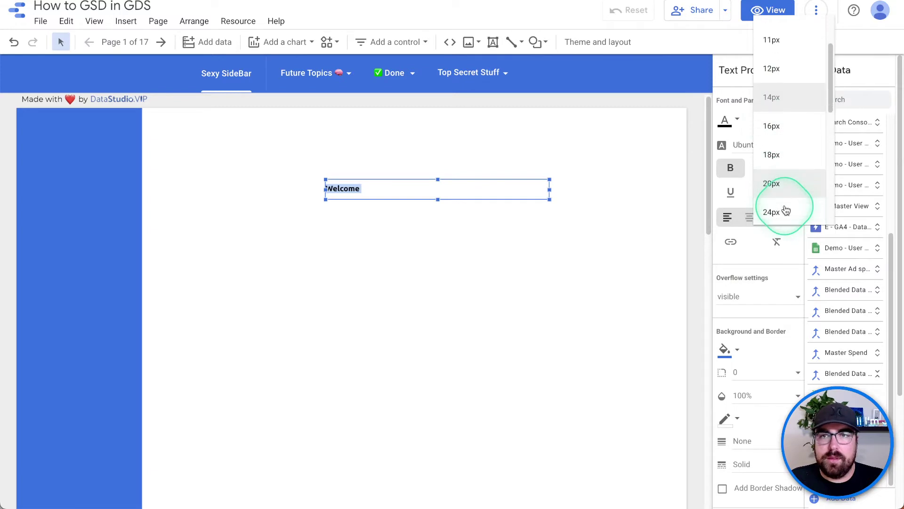
{"action": "left_click", "coordinate": [775, 212]}
{"action": "left_click", "coordinate": [481, 203]}
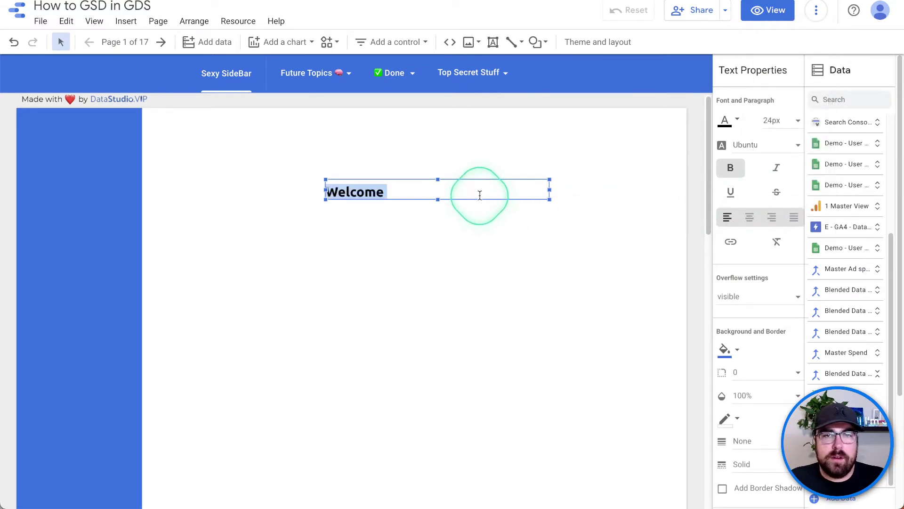
Step: Move the Welcome box onto the blue sidebar and shrink it to fit the word
{"action": "double_click", "coordinate": [378, 186]}
{"action": "left_click_drag", "start_coordinate": [380, 181], "coordinate": [119, 157]}
{"action": "left_click", "coordinate": [289, 168]}
{"action": "left_click_drag", "start_coordinate": [288, 168], "coordinate": [142, 166]}
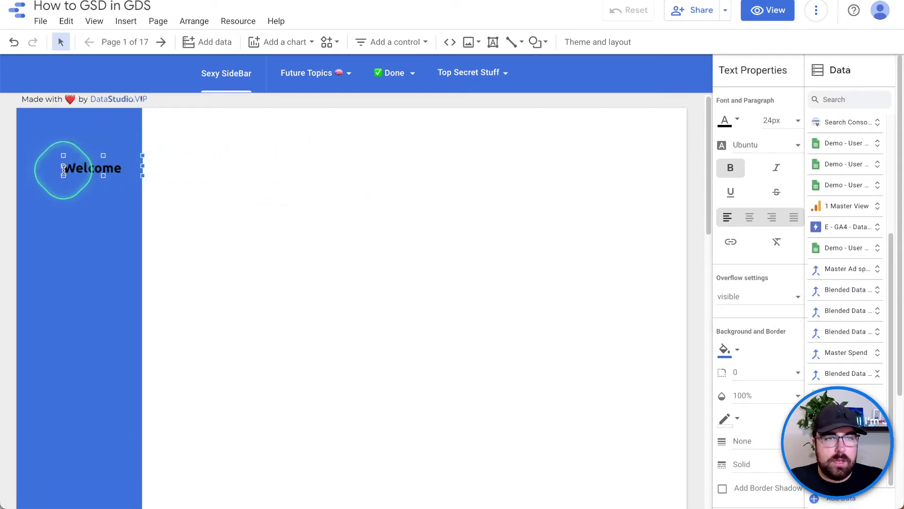
{"action": "left_click_drag", "start_coordinate": [63, 167], "coordinate": [55, 168]}
{"action": "left_click", "coordinate": [231, 173]}
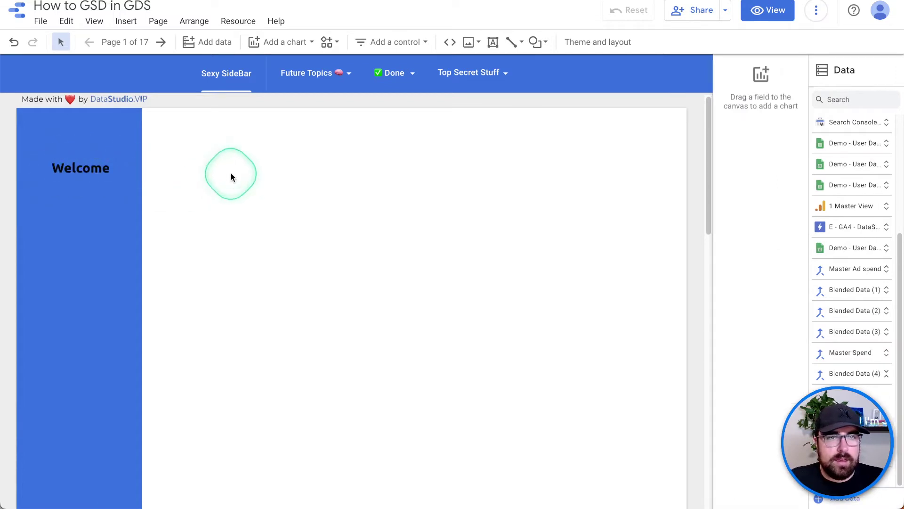
Step: Set the Welcome text's font colour to white
{"action": "left_click", "coordinate": [107, 168]}
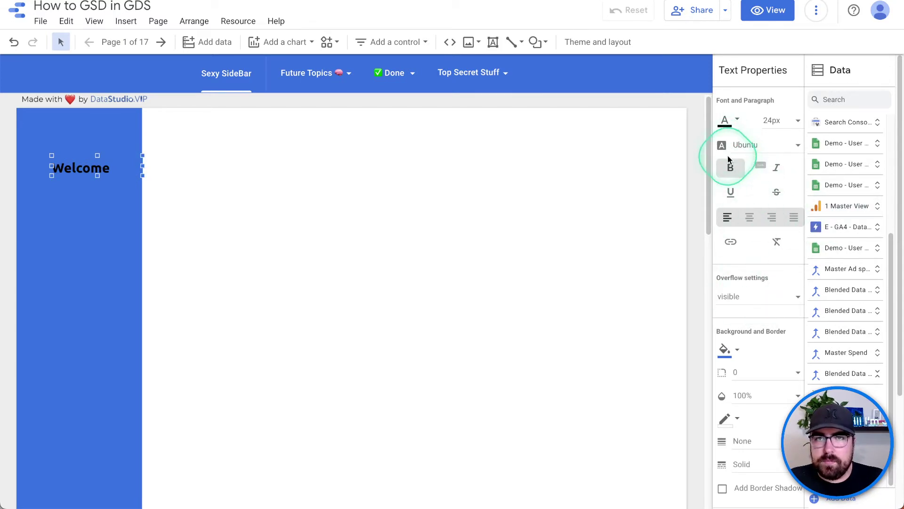
{"action": "left_click", "coordinate": [732, 123]}
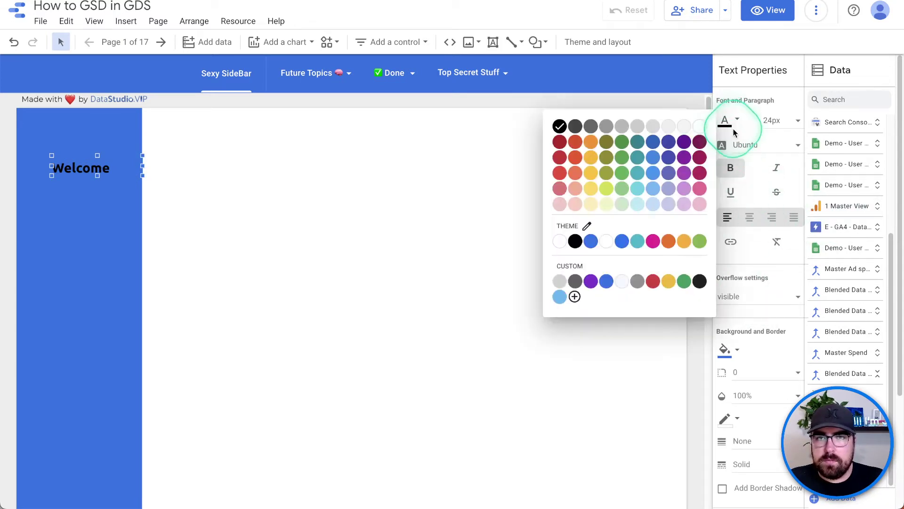
{"action": "left_click", "coordinate": [698, 126]}
{"action": "left_click", "coordinate": [521, 205]}
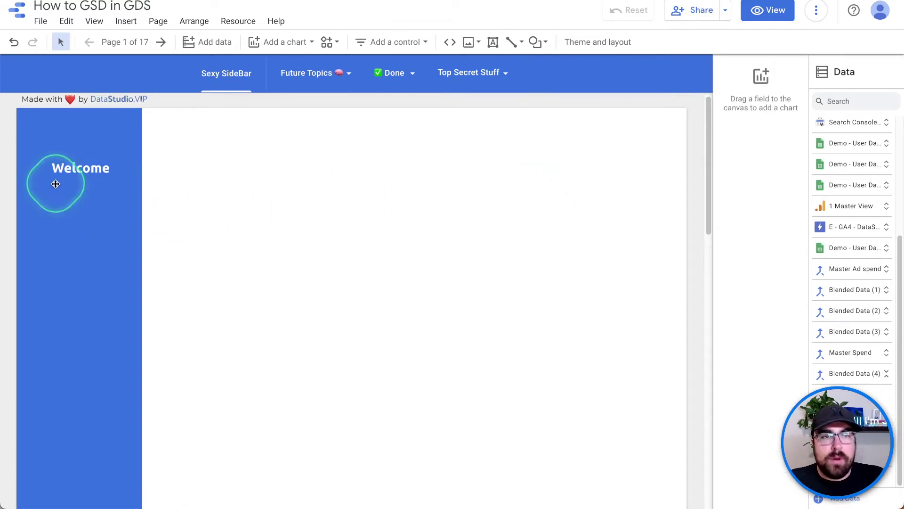
Step: Copy the Welcome label just below it and retype it as Lead Gen
{"action": "left_click", "coordinate": [71, 168]}
{"action": "left_click_drag", "start_coordinate": [81, 166], "coordinate": [92, 171]}
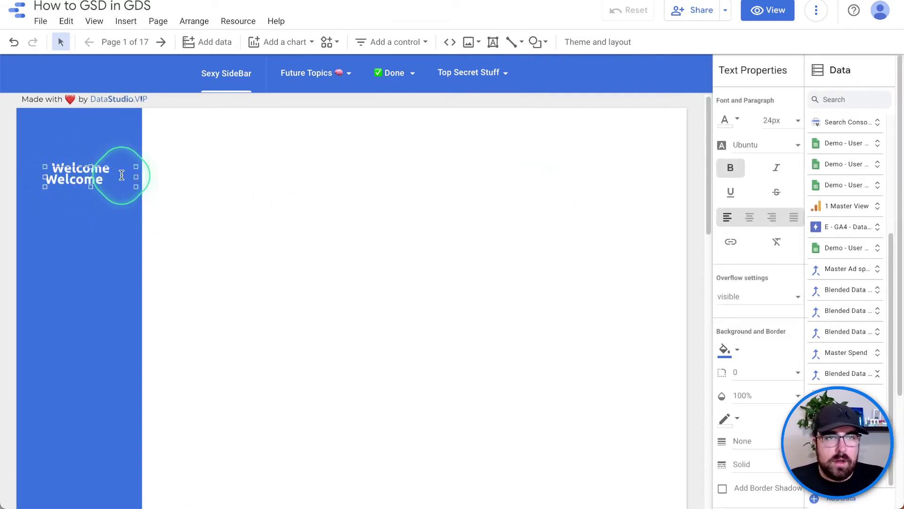
{"action": "left_click_drag", "start_coordinate": [82, 169], "coordinate": [89, 175]}
{"action": "key", "text": "shift+Down"}
{"action": "key", "text": "shift+Down"}
{"action": "key", "text": "shift+Down"}
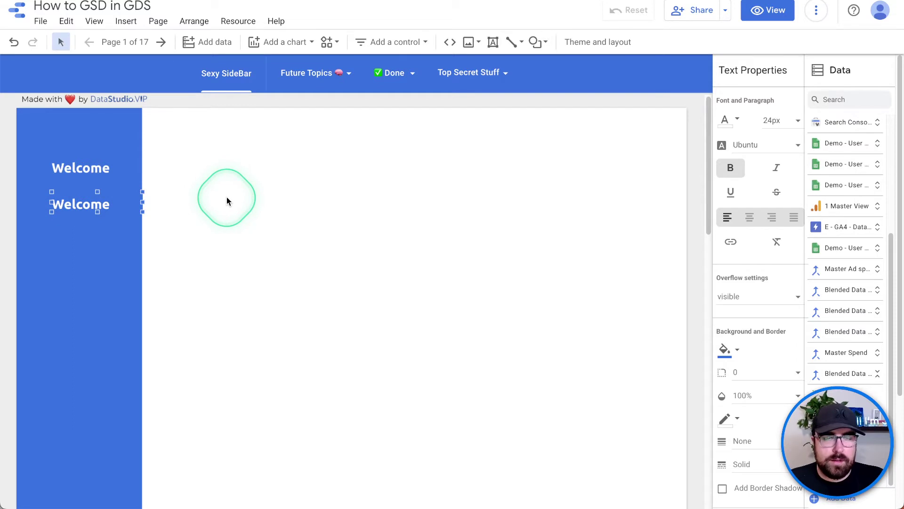
{"action": "double_click", "coordinate": [86, 187]}
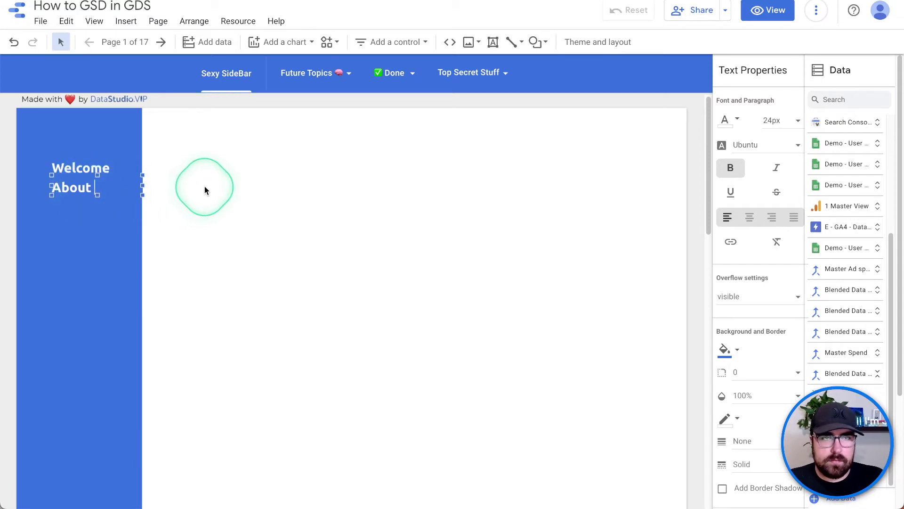
{"action": "double_click", "coordinate": [66, 187]}
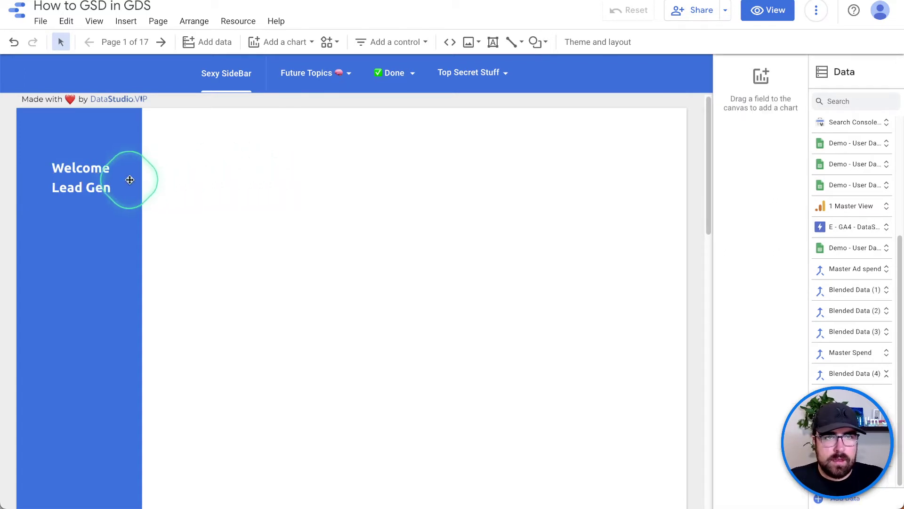
Step: Add a Paid Media copy lined up under Lead Gen
{"action": "left_click_drag", "start_coordinate": [111, 187], "coordinate": [125, 189]}
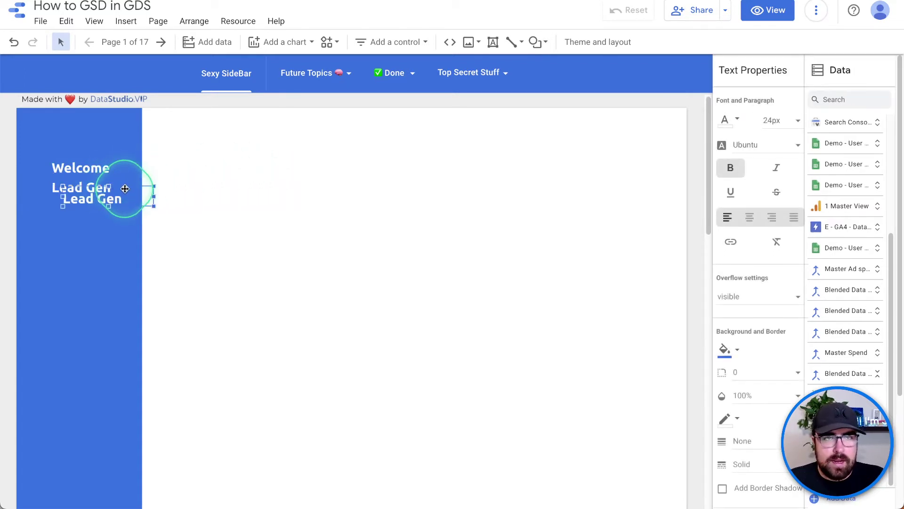
{"action": "double_click", "coordinate": [121, 200]}
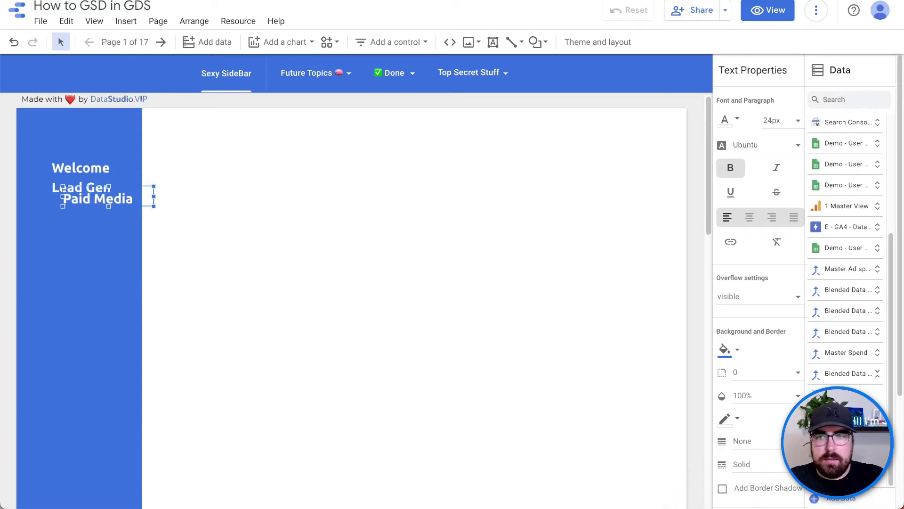
{"action": "left_click", "coordinate": [190, 224]}
{"action": "left_click_drag", "start_coordinate": [94, 198], "coordinate": [111, 222]}
Step: Duplicate Paid Media with Ctrl+D and rename the bottom copy to SEO
{"action": "key", "text": "ctrl+d"}
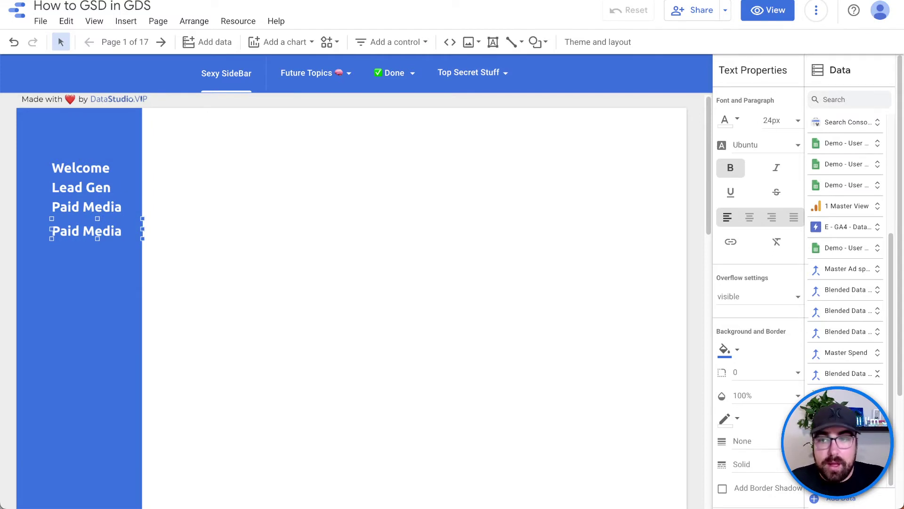
{"action": "key", "text": "Escape"}
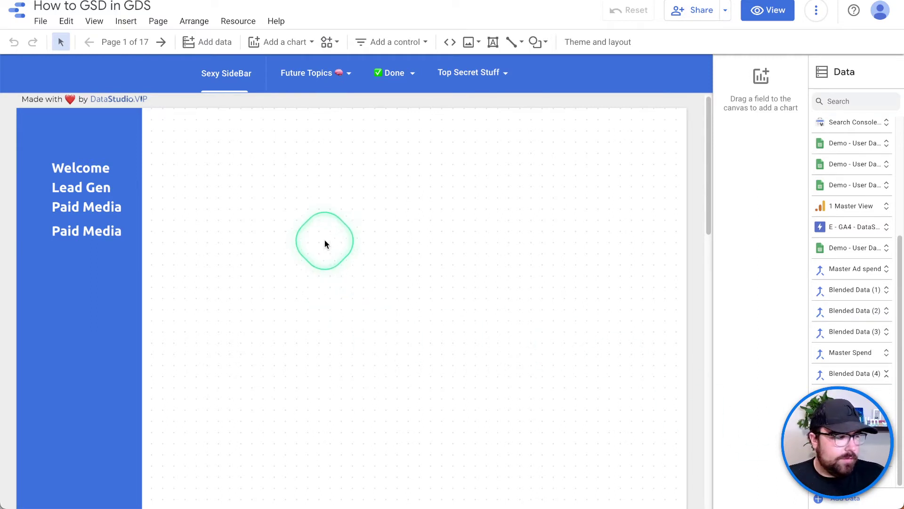
{"action": "left_click", "coordinate": [67, 188]}
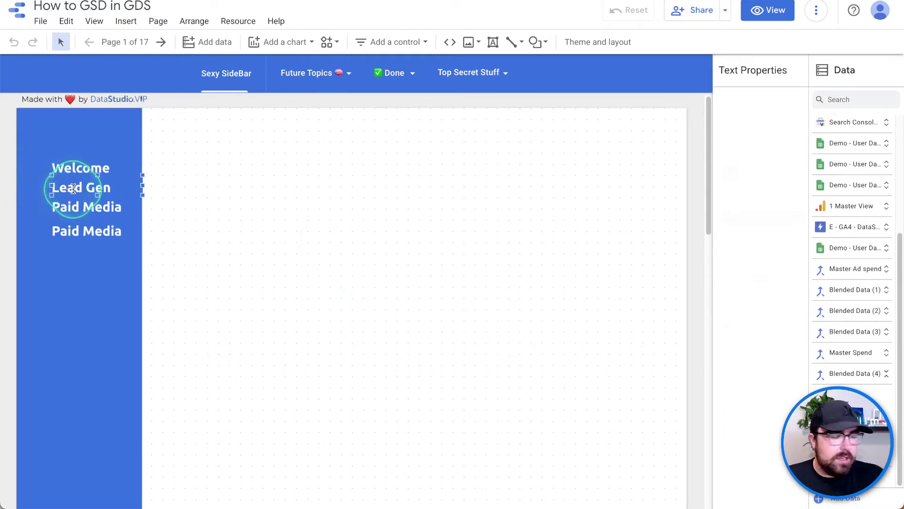
{"action": "double_click", "coordinate": [77, 232]}
{"action": "type", "text": "Org"}
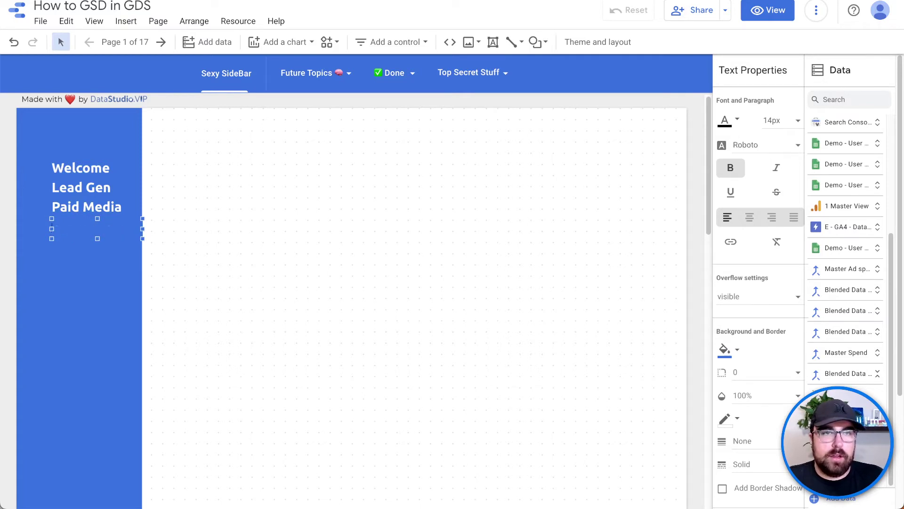
{"action": "left_click", "coordinate": [261, 212]}
{"action": "left_click", "coordinate": [90, 212]}
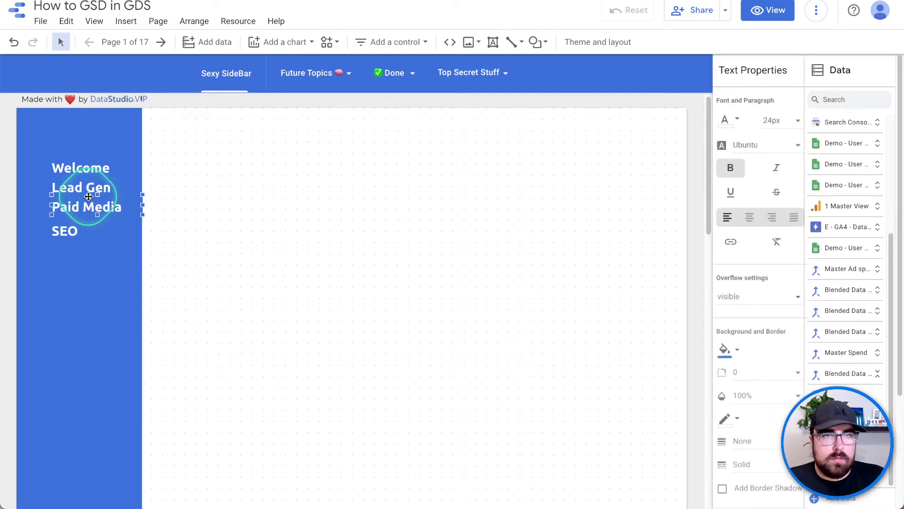
Step: Select all four labels and distribute them vertically
{"action": "left_click", "coordinate": [79, 221]}
{"action": "left_click", "coordinate": [78, 207], "text": "shift"}
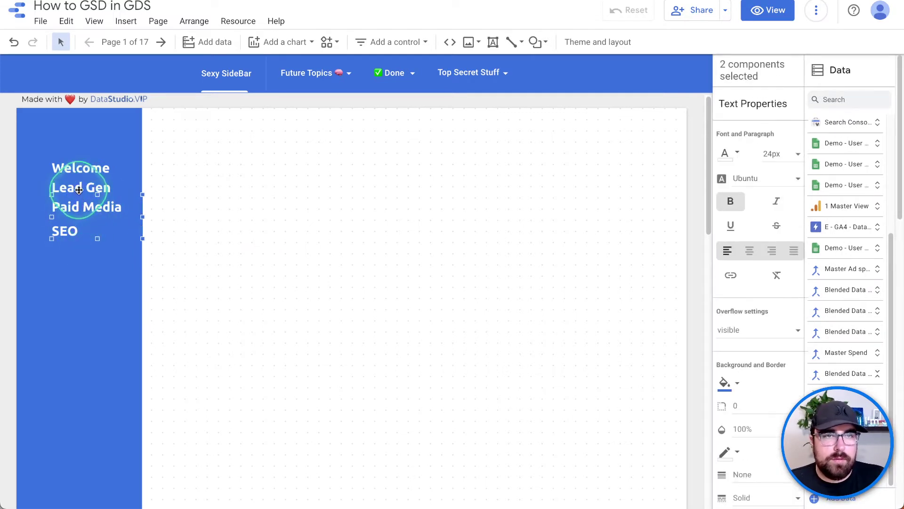
{"action": "left_click", "coordinate": [78, 188], "text": "shift"}
{"action": "left_click", "coordinate": [76, 167], "text": "shift"}
{"action": "right_click", "coordinate": [76, 167]}
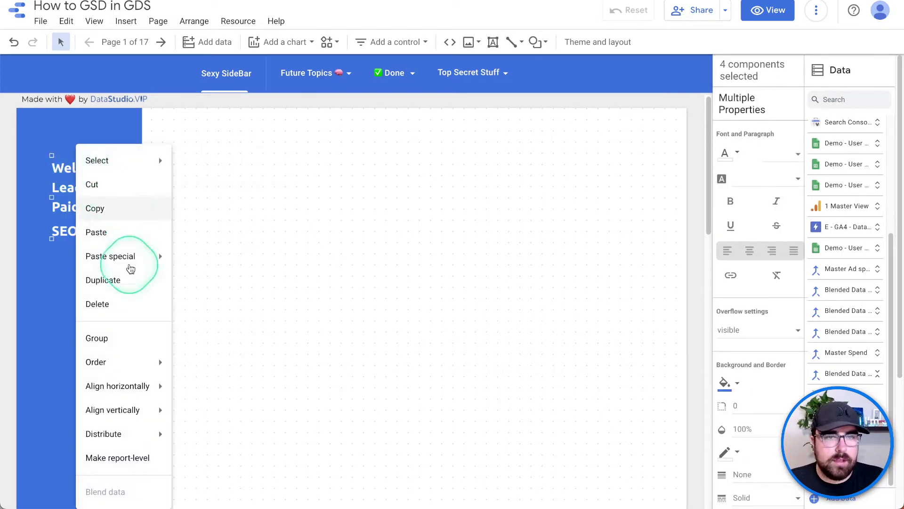
{"action": "mouse_move", "coordinate": [131, 432]}
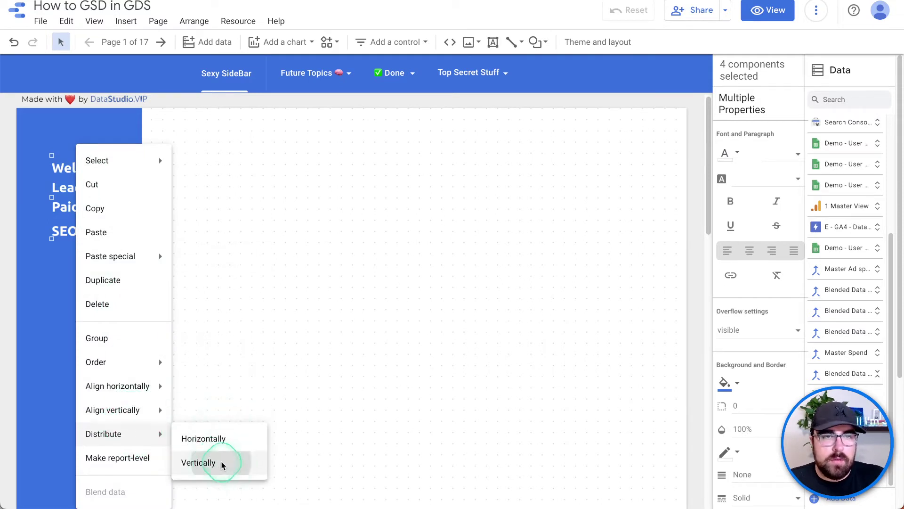
{"action": "left_click", "coordinate": [244, 461]}
{"action": "left_click", "coordinate": [181, 267]}
Step: Nudge Lead Gen and Paid Media upward to tighten the spacing under Welcome
{"action": "left_click", "coordinate": [90, 181]}
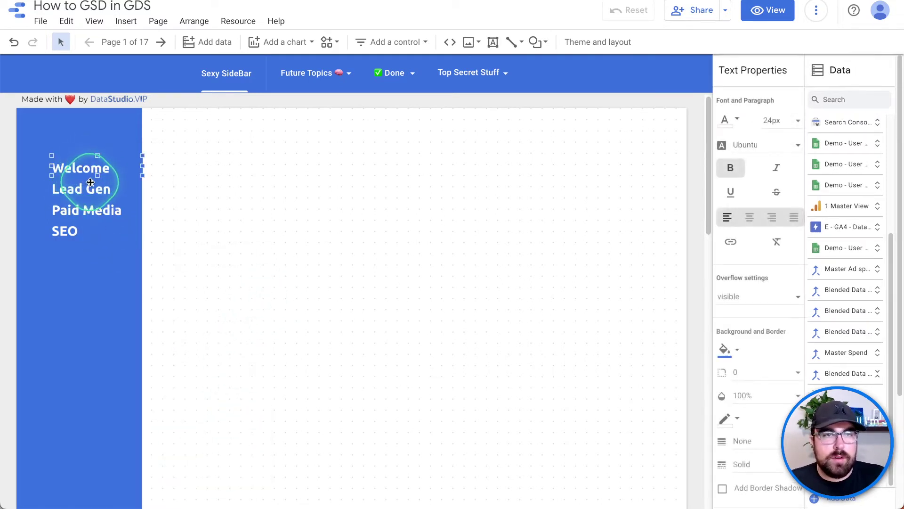
{"action": "left_click_drag", "start_coordinate": [90, 181], "coordinate": [95, 177]}
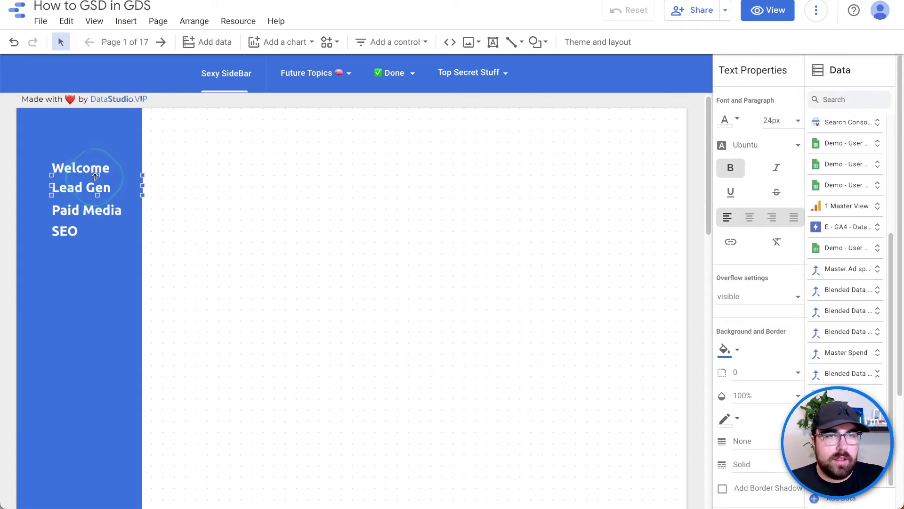
{"action": "left_click_drag", "start_coordinate": [92, 168], "coordinate": [93, 167]}
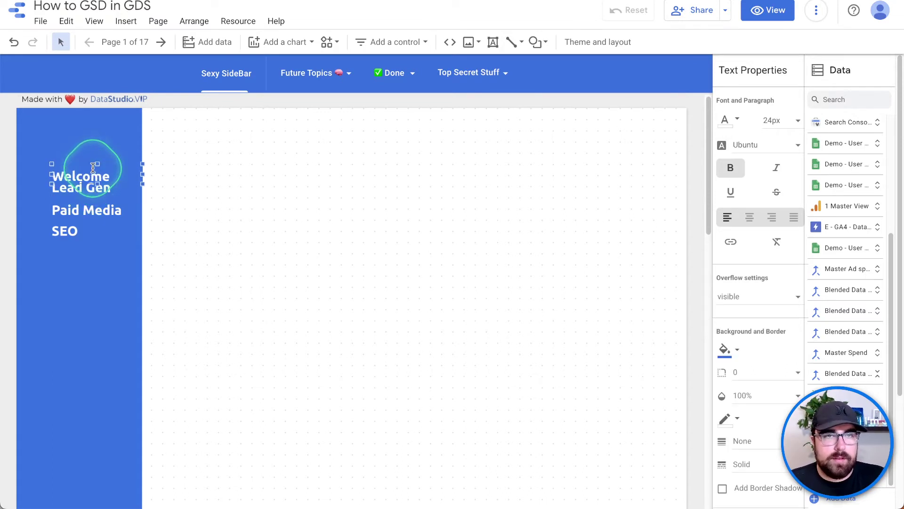
{"action": "key", "text": "ctrl+z"}
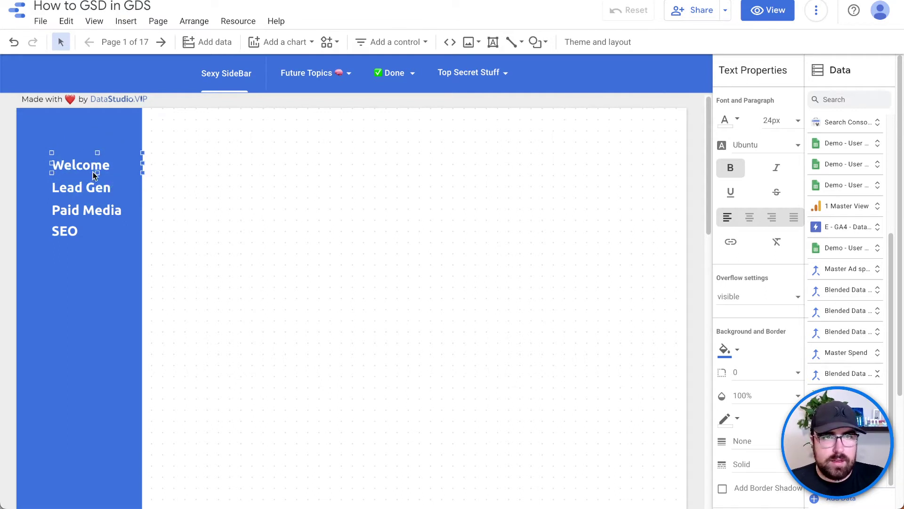
{"action": "left_click", "coordinate": [92, 183]}
{"action": "left_click_drag", "start_coordinate": [92, 183], "coordinate": [98, 181]}
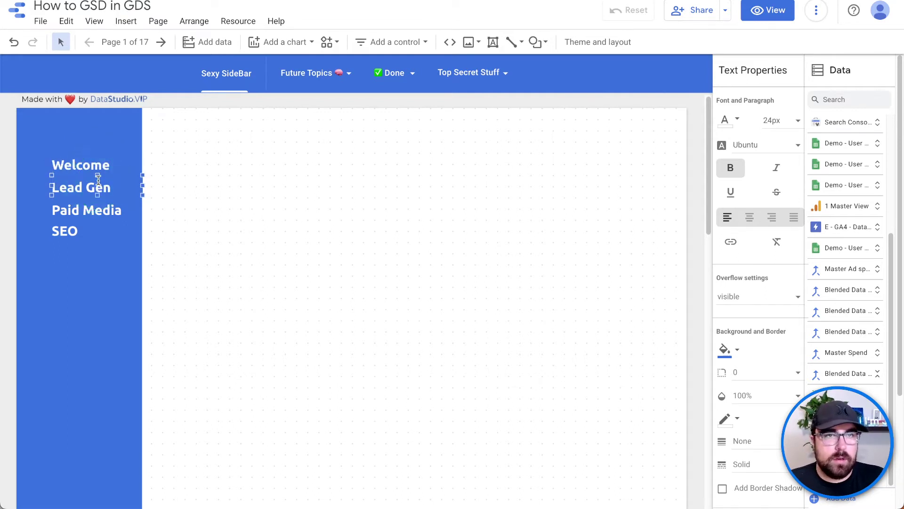
{"action": "left_click", "coordinate": [100, 210]}
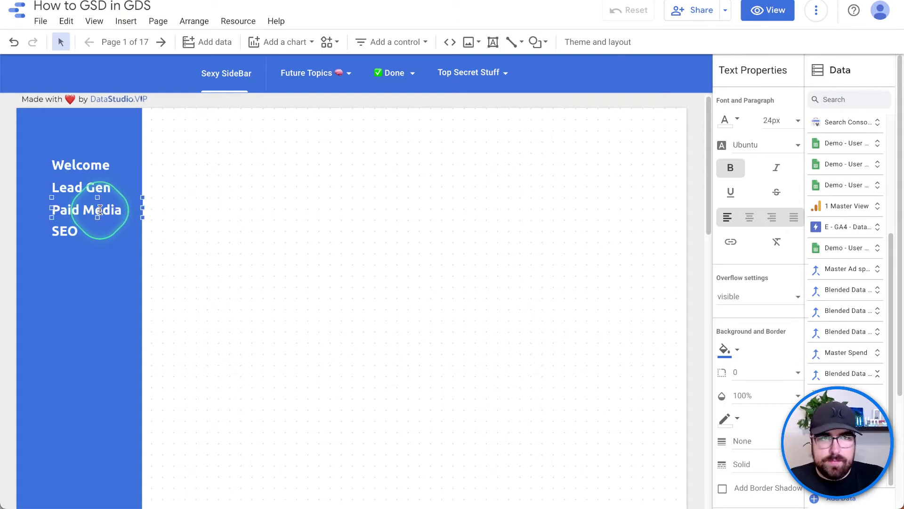
{"action": "mouse_move", "coordinate": [100, 210]}
{"action": "left_mouse_down"}
{"action": "mouse_move", "coordinate": [100, 199]}
{"action": "mouse_move", "coordinate": [91, 226]}
{"action": "mouse_move", "coordinate": [107, 220]}
{"action": "left_mouse_up"}
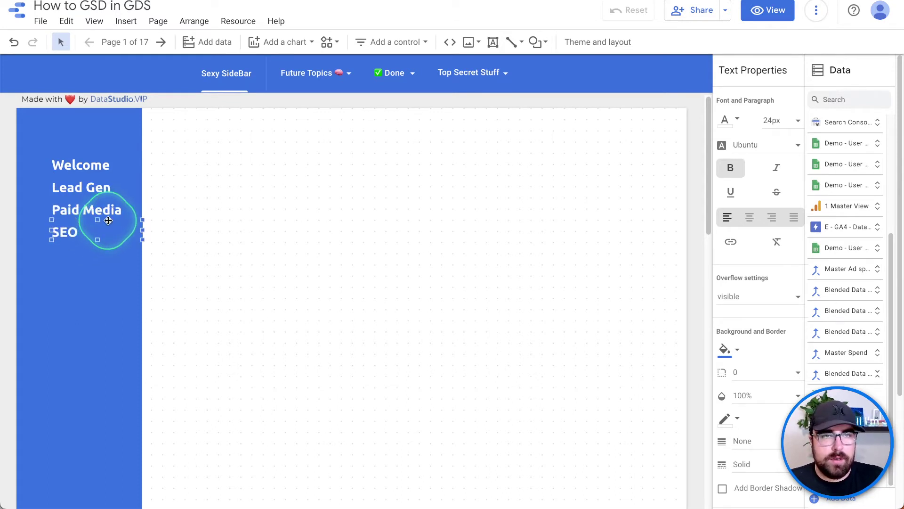
{"action": "left_click", "coordinate": [367, 196]}
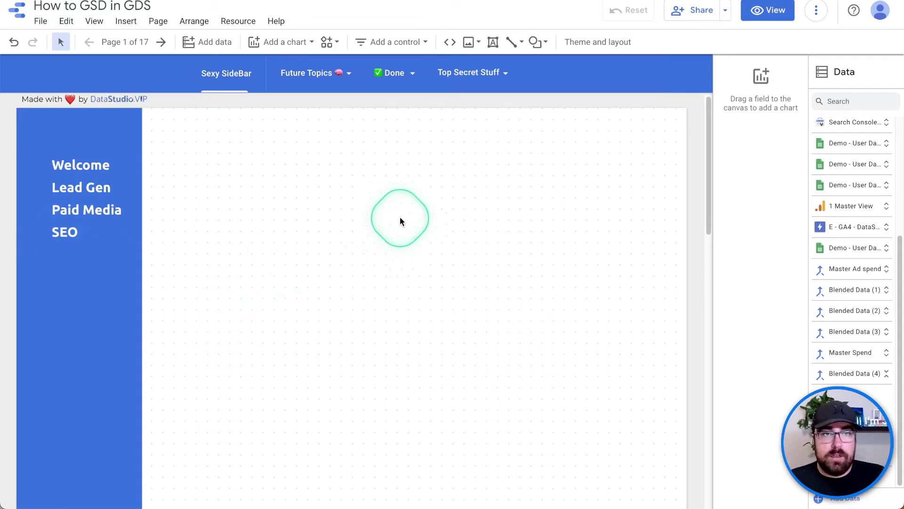
Step: Make the blue sidebar and its four labels report-level
{"action": "left_click_drag", "start_coordinate": [212, 141], "coordinate": [44, 333]}
{"action": "right_click", "coordinate": [85, 288]}
{"action": "mouse_move", "coordinate": [92, 281]}
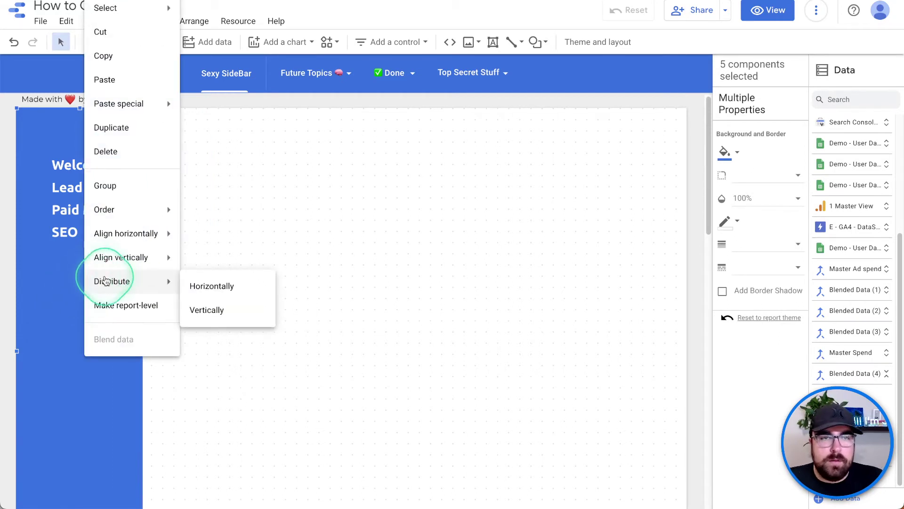
{"action": "left_click", "coordinate": [137, 305]}
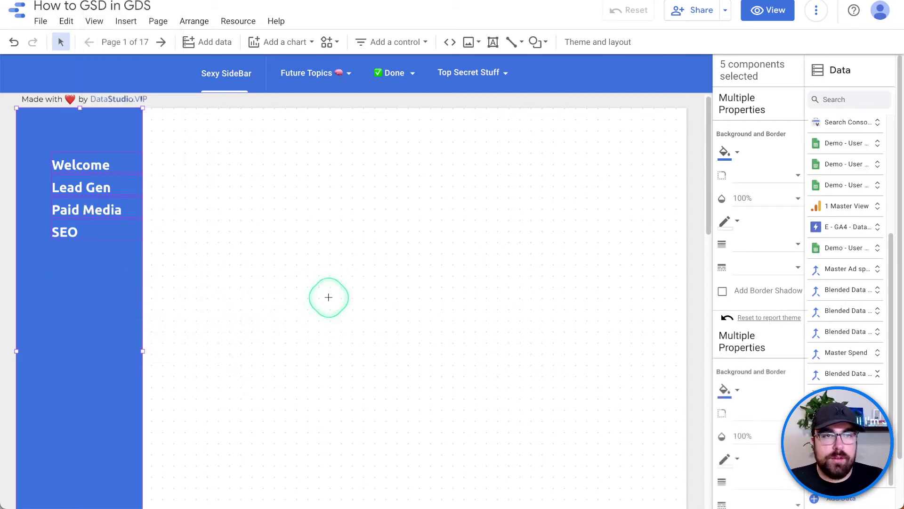
{"action": "left_click", "coordinate": [255, 220]}
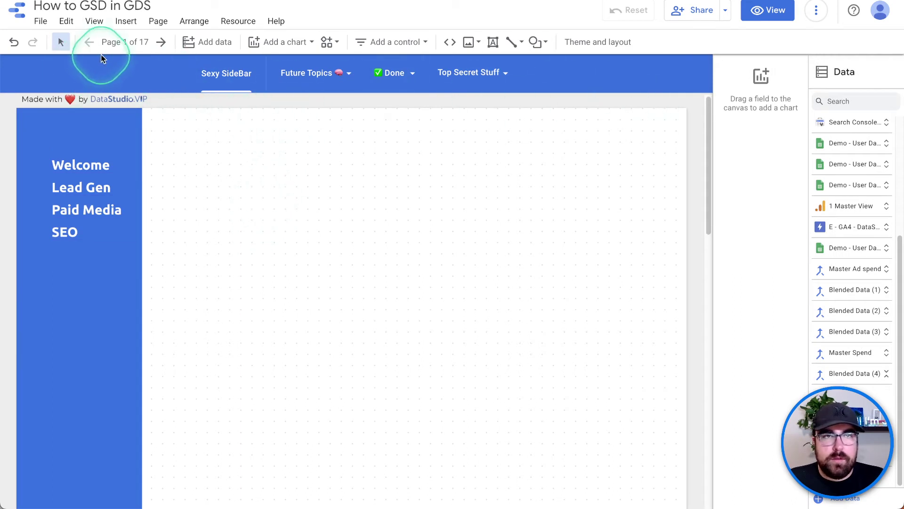
Step: Add a new blank page after Sexy SideBar in Report Pages
{"action": "left_click", "coordinate": [121, 49]}
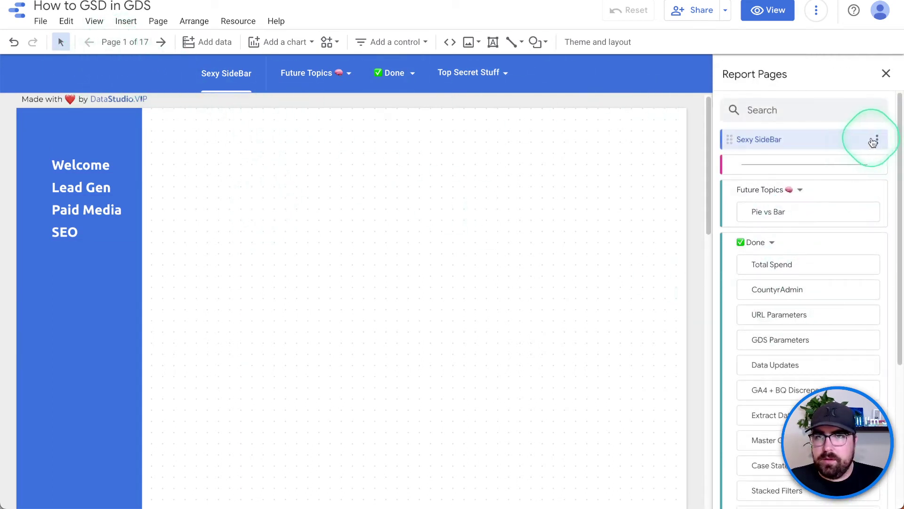
{"action": "left_click", "coordinate": [879, 140]}
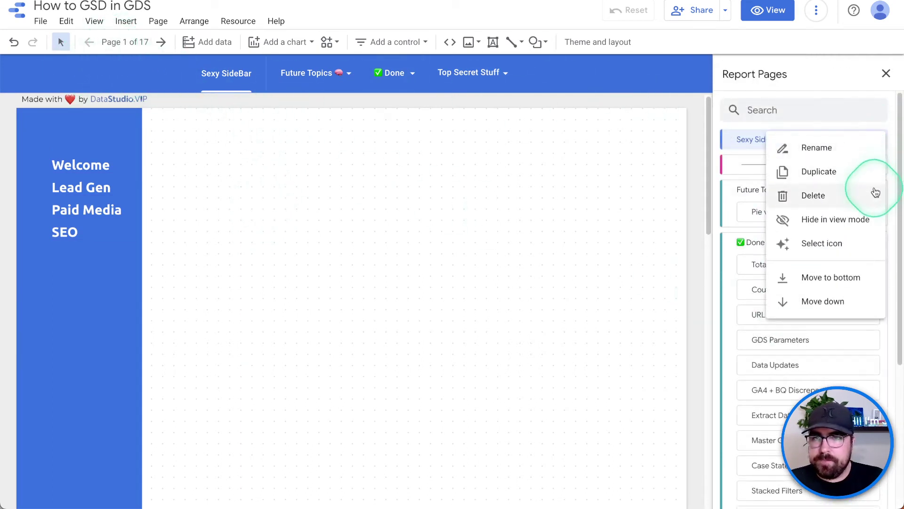
{"action": "left_click", "coordinate": [756, 137]}
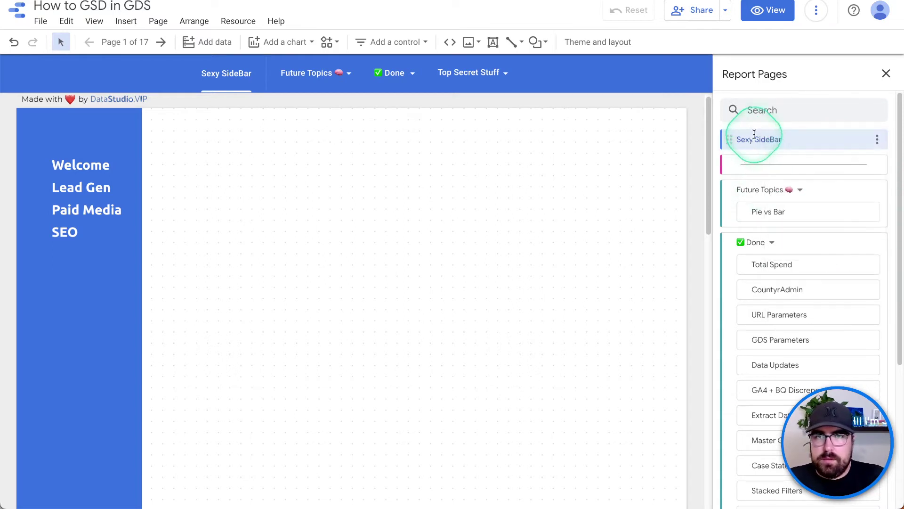
{"action": "mouse_move", "coordinate": [780, 469]}
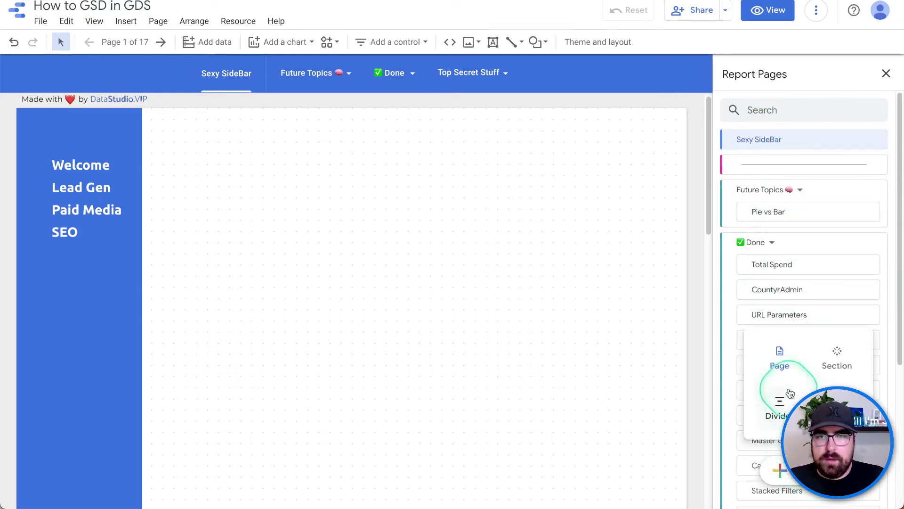
{"action": "left_click", "coordinate": [780, 354]}
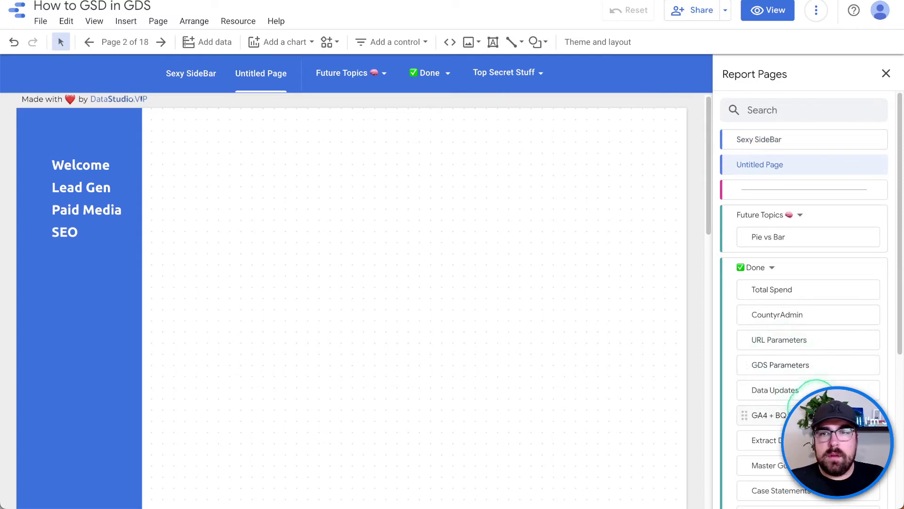
{"action": "left_click", "coordinate": [476, 183]}
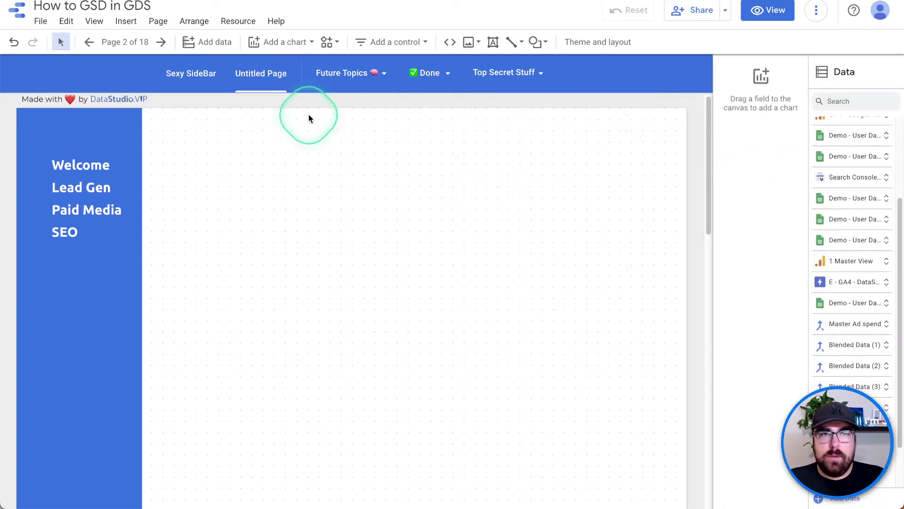
Step: Rename the Untitled Page to Lead Gen
{"action": "left_click", "coordinate": [123, 42]}
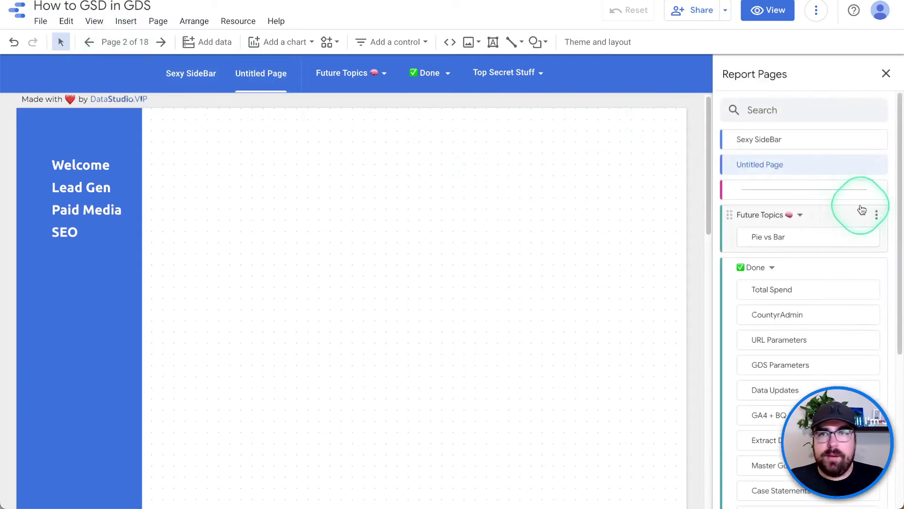
{"action": "left_click", "coordinate": [883, 165]}
{"action": "left_click", "coordinate": [839, 165]}
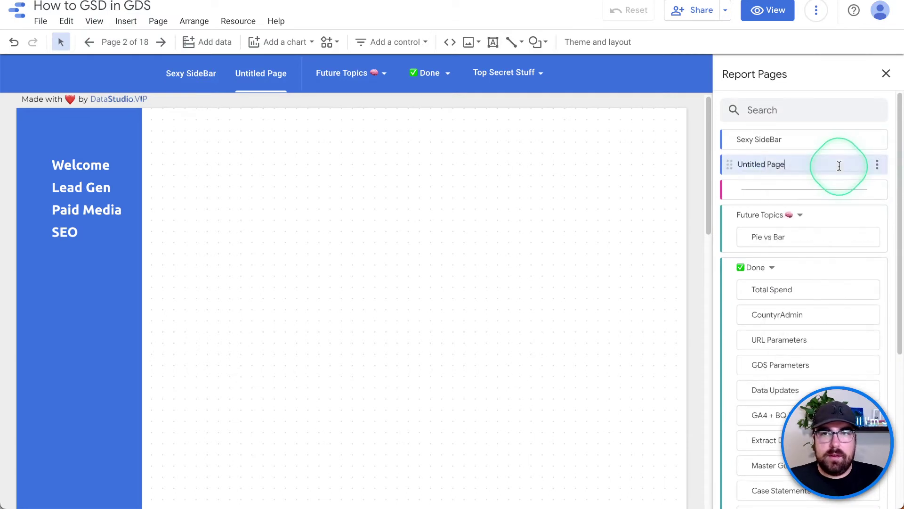
{"action": "type", "text": "Lead Gen"}
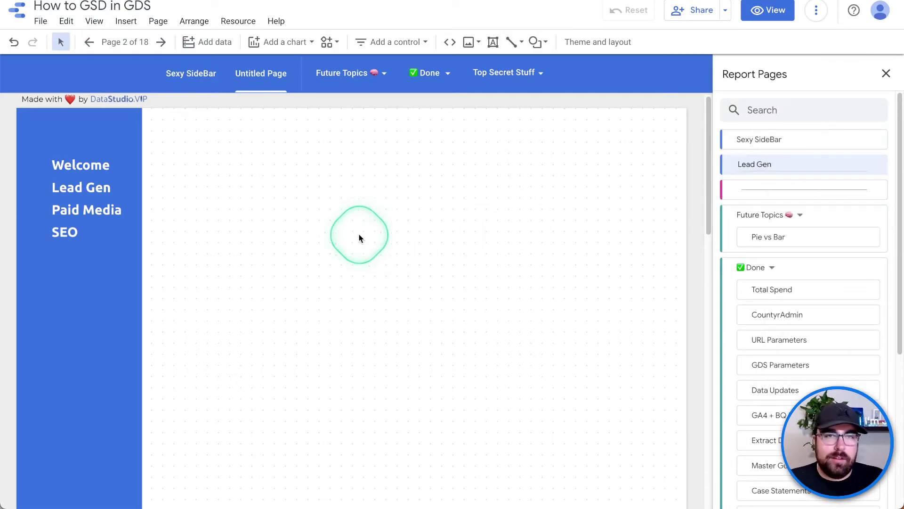
{"action": "left_click", "coordinate": [363, 233]}
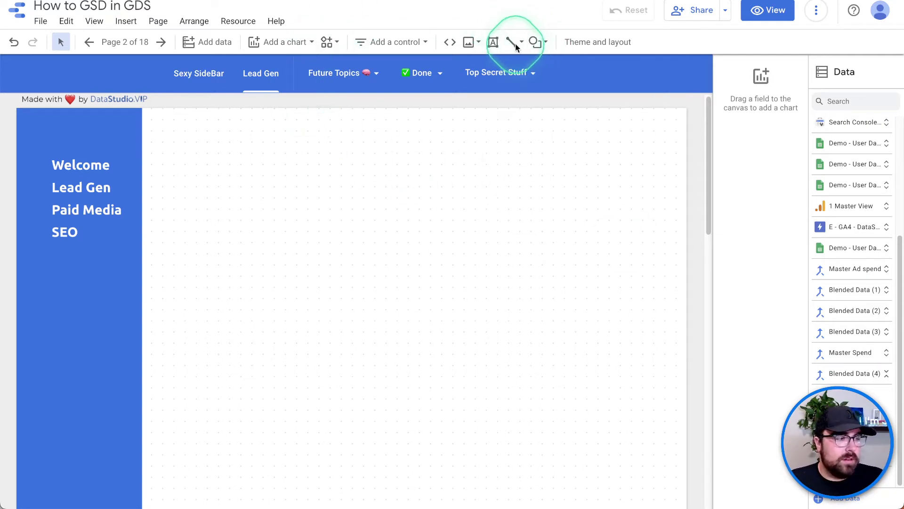
Step: Draw a small rectangle with white fill and border radius 15
{"action": "left_click", "coordinate": [537, 44]}
{"action": "left_click", "coordinate": [552, 65]}
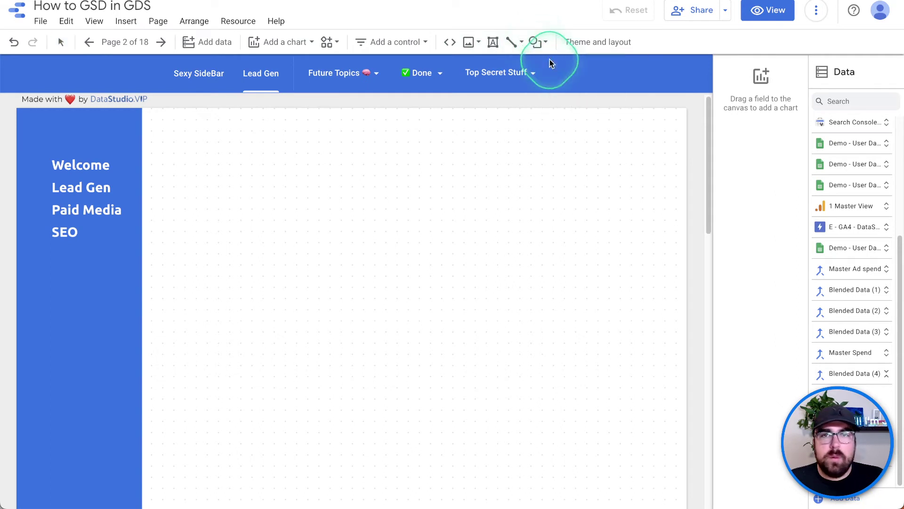
{"action": "left_click_drag", "start_coordinate": [454, 140], "coordinate": [466, 176]}
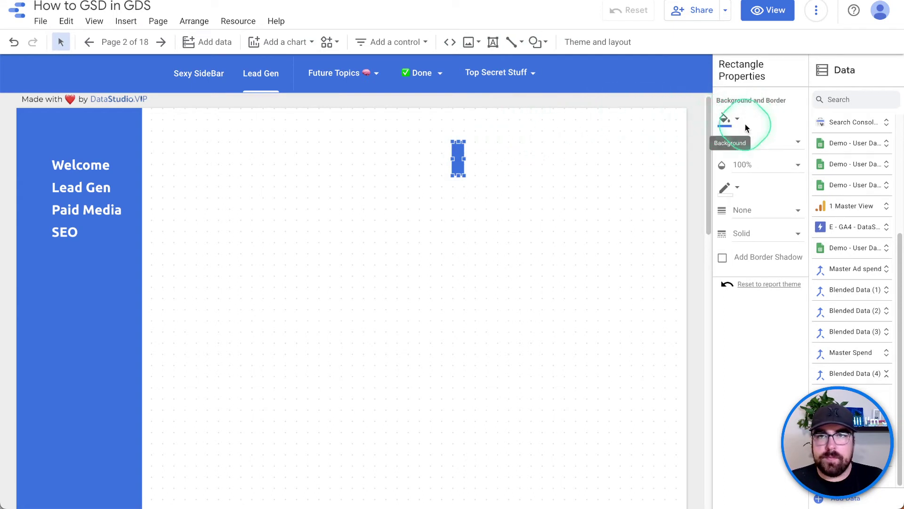
{"action": "left_click", "coordinate": [719, 121]}
{"action": "left_click", "coordinate": [668, 134]}
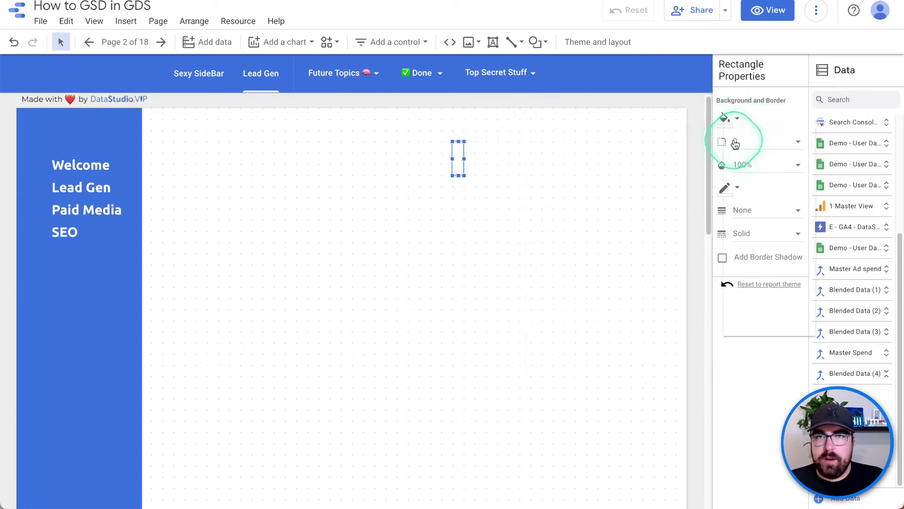
{"action": "left_click", "coordinate": [734, 144]}
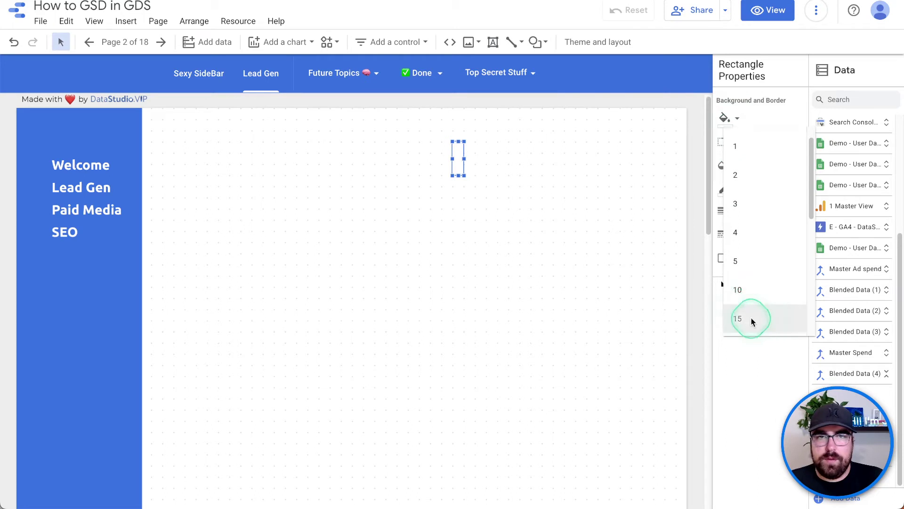
{"action": "left_click", "coordinate": [752, 321]}
Step: Move the white bar into the sidebar, narrowed and shortened to sit beside Welcome
{"action": "left_click_drag", "start_coordinate": [458, 157], "coordinate": [58, 302]}
{"action": "left_click", "coordinate": [231, 279]}
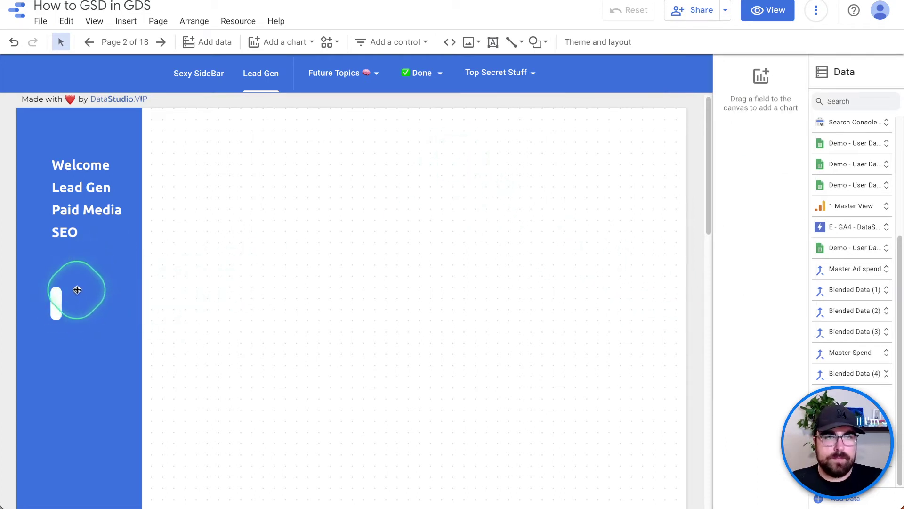
{"action": "left_click", "coordinate": [57, 303]}
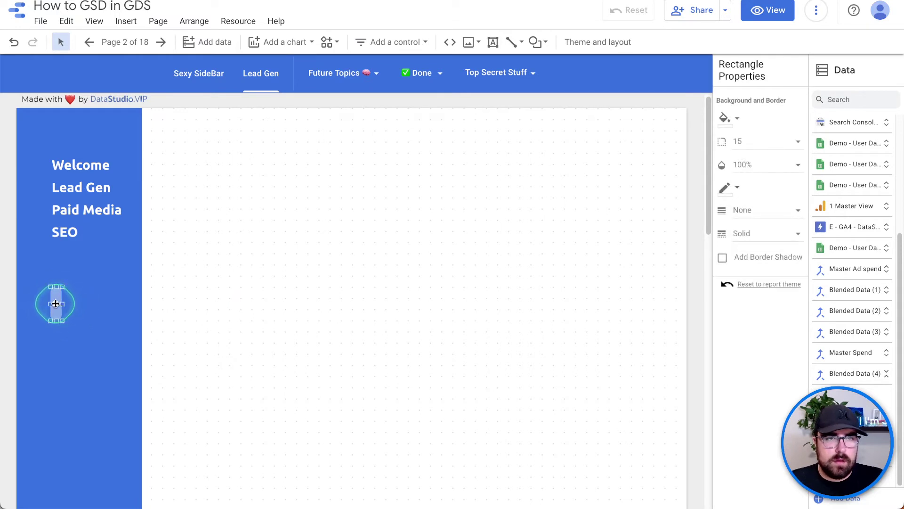
{"action": "left_click_drag", "start_coordinate": [60, 305], "coordinate": [43, 158]}
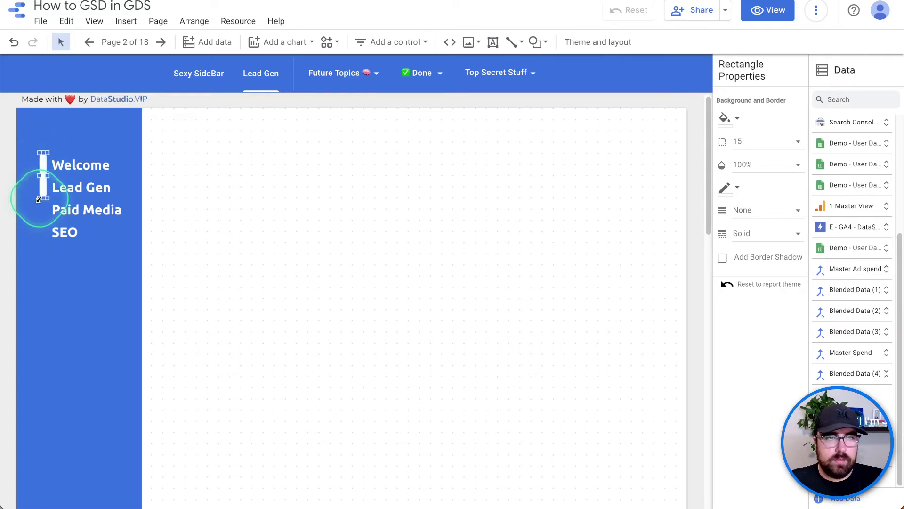
{"action": "left_click_drag", "start_coordinate": [43, 199], "coordinate": [43, 172]}
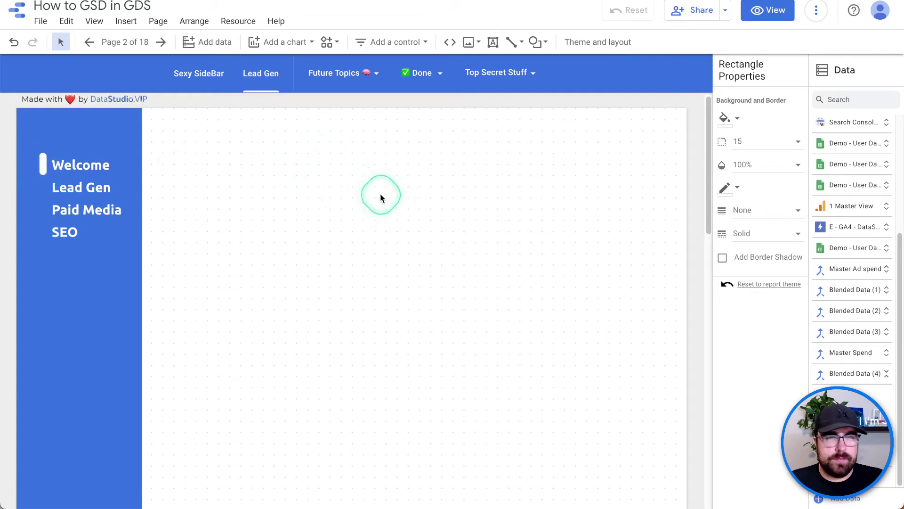
{"action": "left_click", "coordinate": [647, 425]}
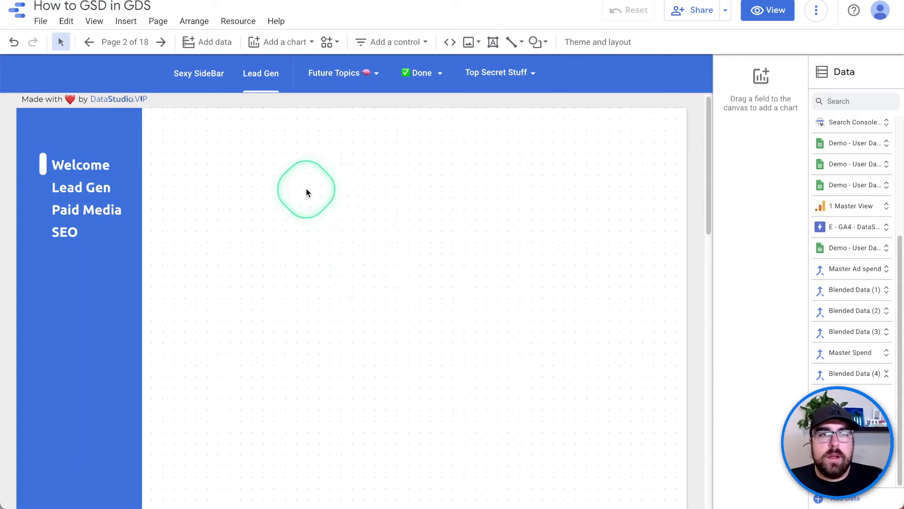
Step: Check the white indicator bar and switch to the Sexy SideBar page
{"action": "left_click", "coordinate": [124, 42]}
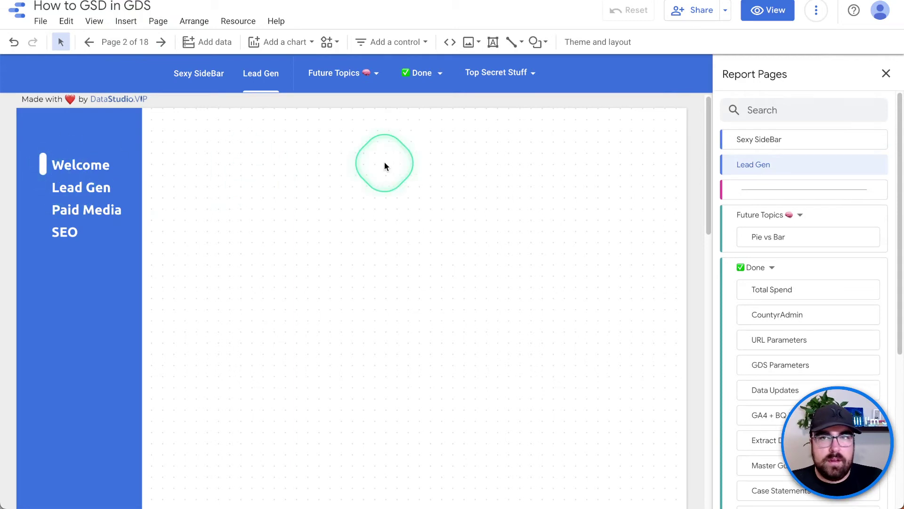
{"action": "left_click", "coordinate": [43, 164]}
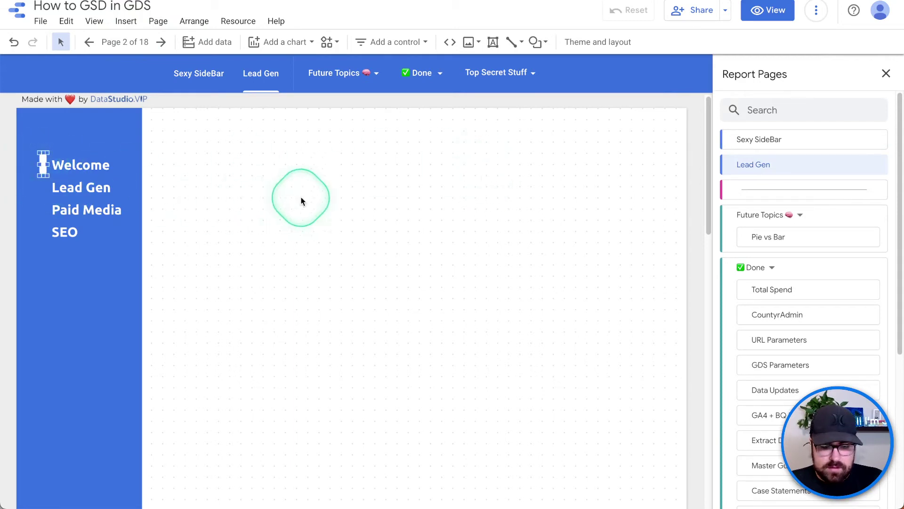
{"action": "left_click", "coordinate": [318, 197]}
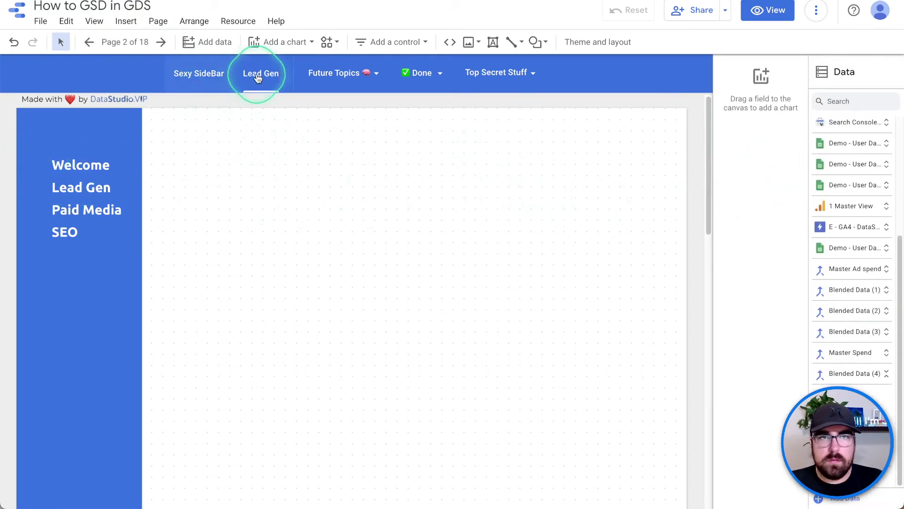
{"action": "left_click", "coordinate": [164, 70]}
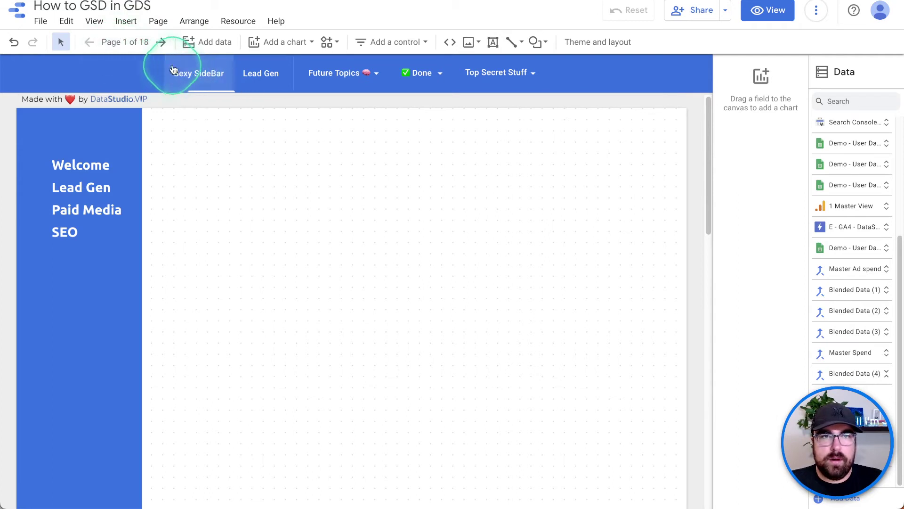
Step: Duplicate the Lead Gen page and rename the copy Paid Media
{"action": "left_click", "coordinate": [123, 42]}
{"action": "left_click", "coordinate": [840, 160]}
{"action": "left_click", "coordinate": [873, 164]}
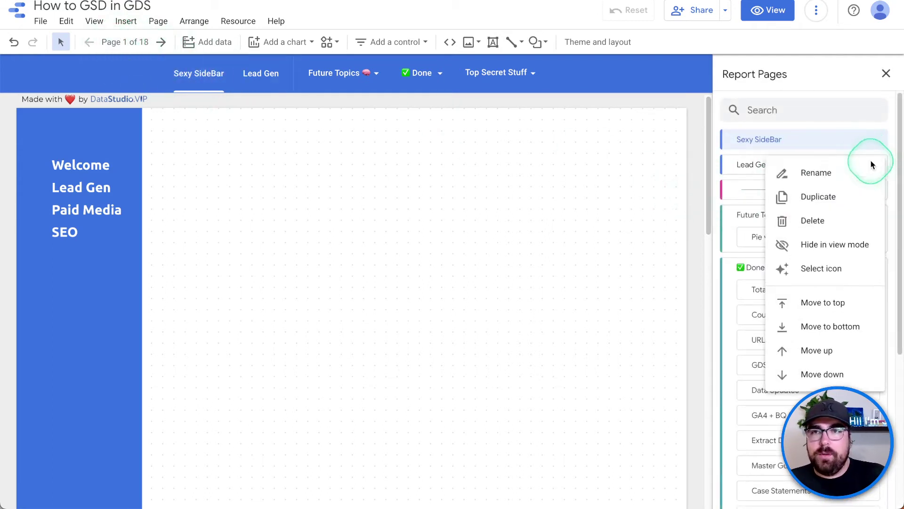
{"action": "left_click", "coordinate": [862, 193]}
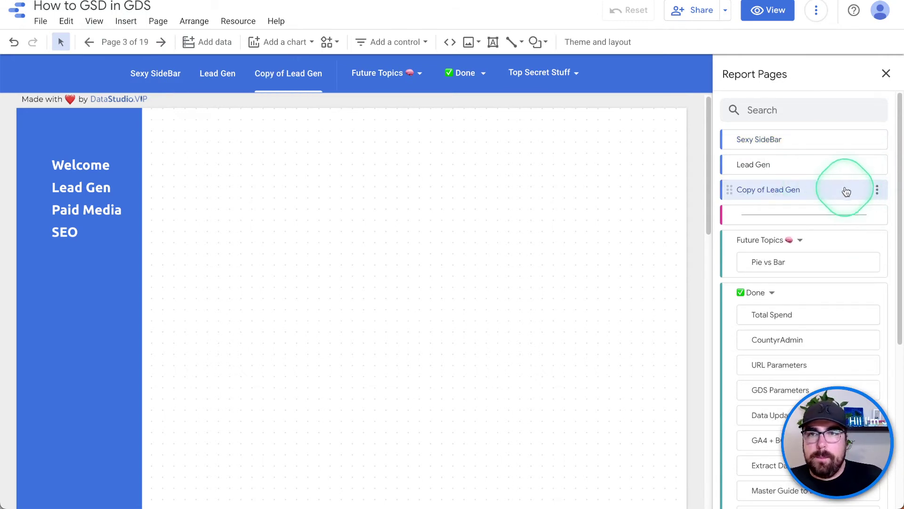
{"action": "left_click", "coordinate": [875, 188]}
{"action": "left_click", "coordinate": [842, 197]}
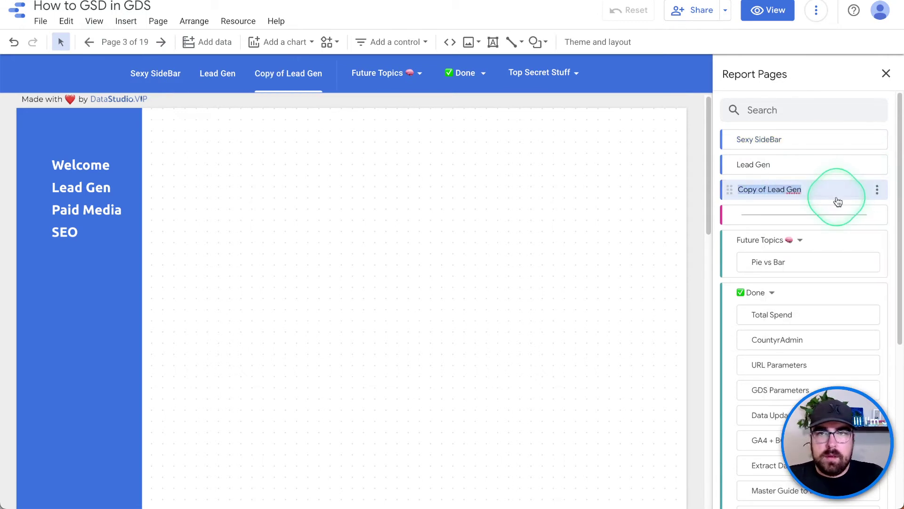
{"action": "key", "text": "Return"}
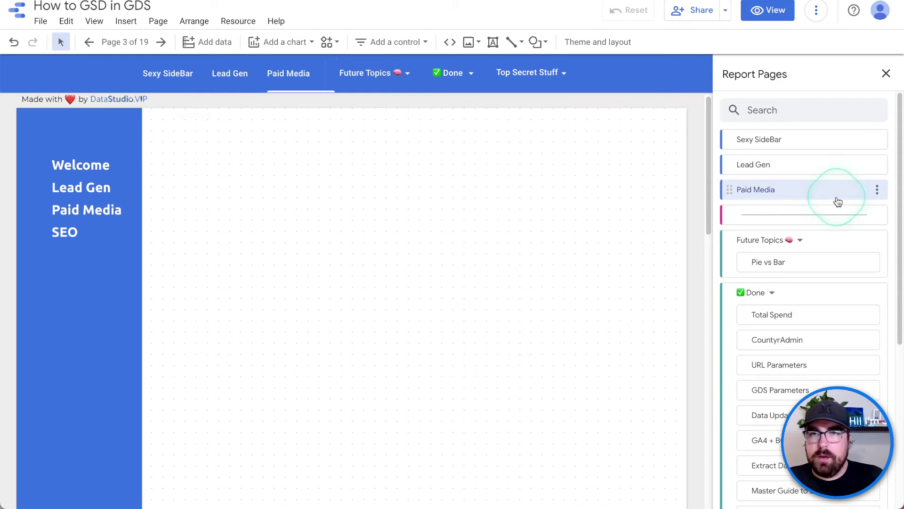
Step: Duplicate Lead Gen again, move it below Paid Media, and rename it SEO
{"action": "left_click", "coordinate": [874, 167]}
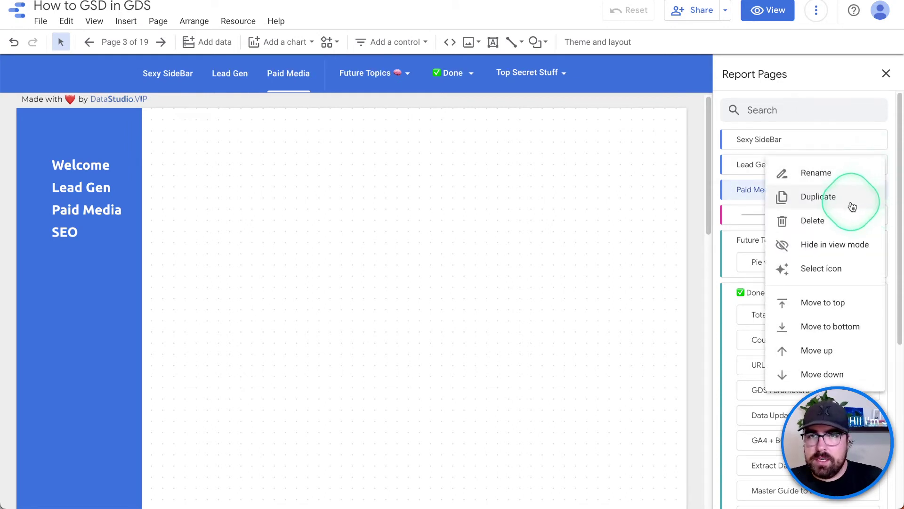
{"action": "left_click", "coordinate": [869, 198]}
{"action": "left_click_drag", "start_coordinate": [742, 190], "coordinate": [734, 207]}
{"action": "left_click", "coordinate": [877, 215]}
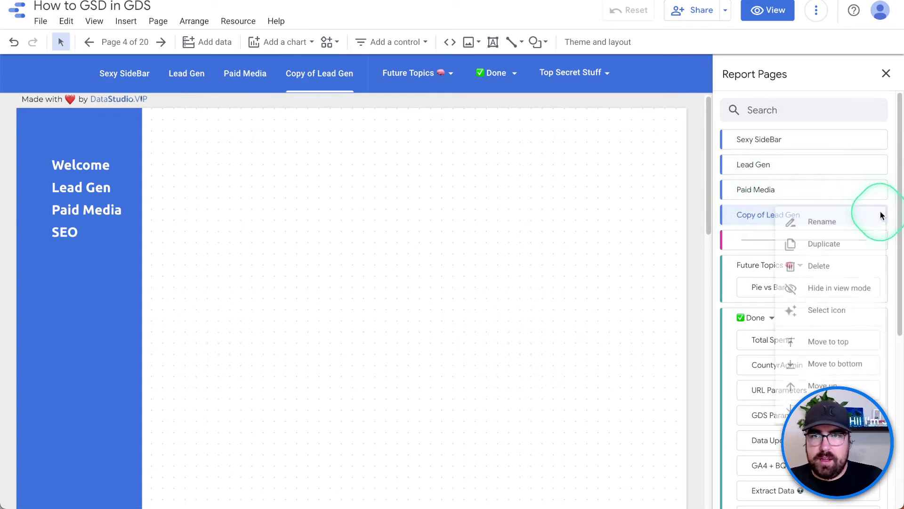
{"action": "left_click", "coordinate": [835, 222]}
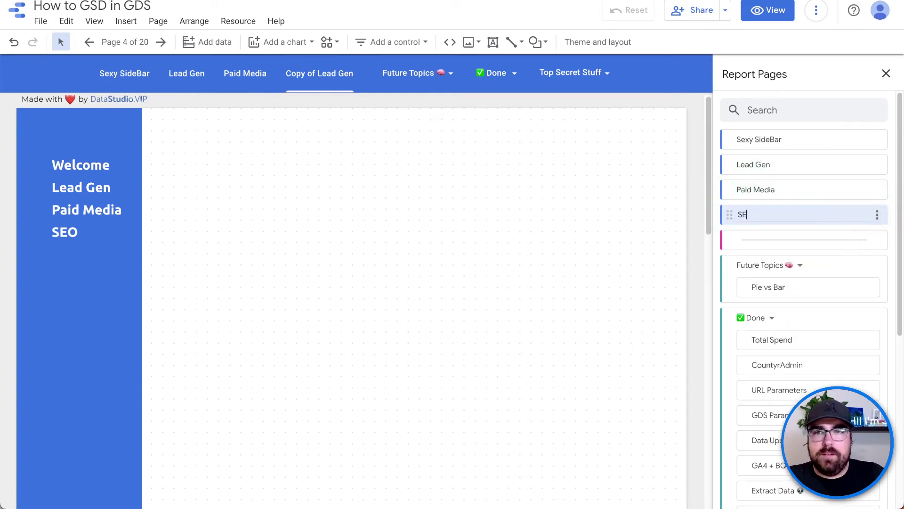
Step: Rename the first page to 'Sexy SideBar - Home' and return to it
{"action": "left_click", "coordinate": [877, 140]}
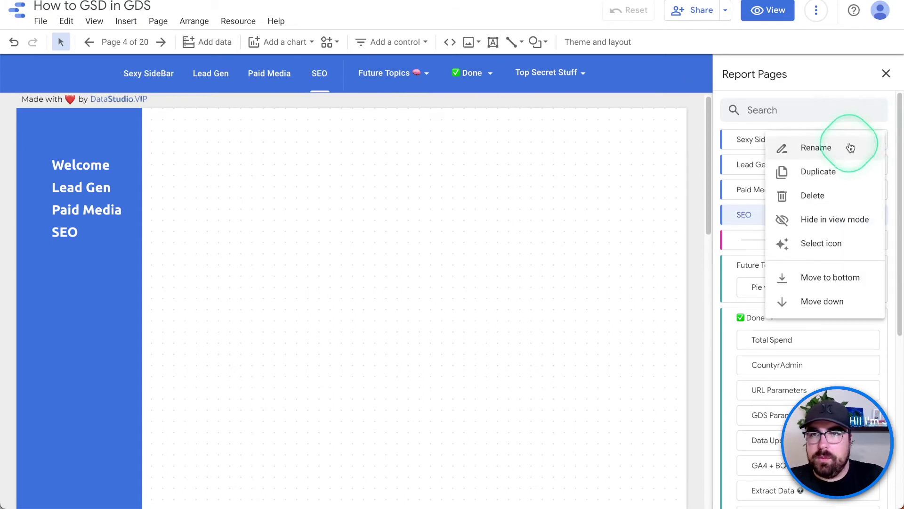
{"action": "left_click", "coordinate": [838, 144]}
{"action": "type", "text": "- Home"}
{"action": "left_click", "coordinate": [298, 179]}
{"action": "left_click", "coordinate": [107, 194]}
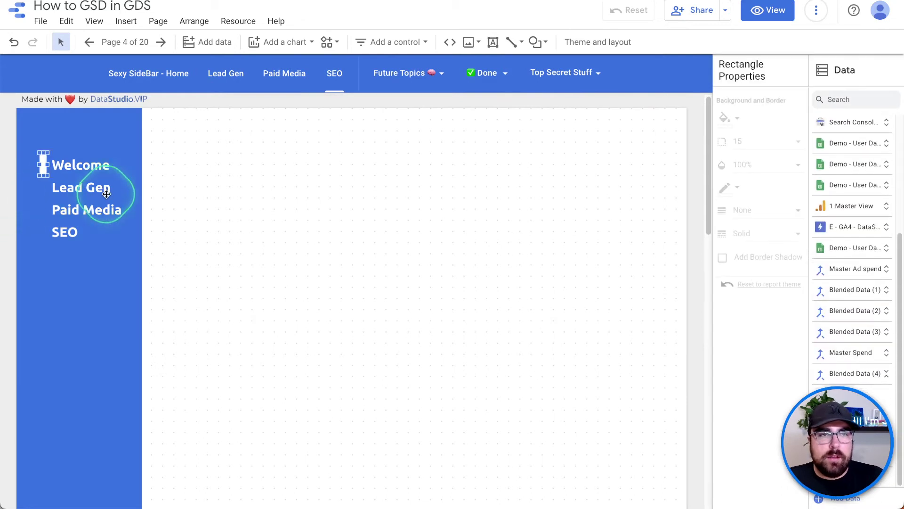
{"action": "left_click", "coordinate": [155, 146]}
{"action": "left_click", "coordinate": [155, 74]}
Step: Check the SEO page's sidebar, then paste the YOU DID IT! GIF onto Sexy SideBar - Home
{"action": "left_click", "coordinate": [196, 204]}
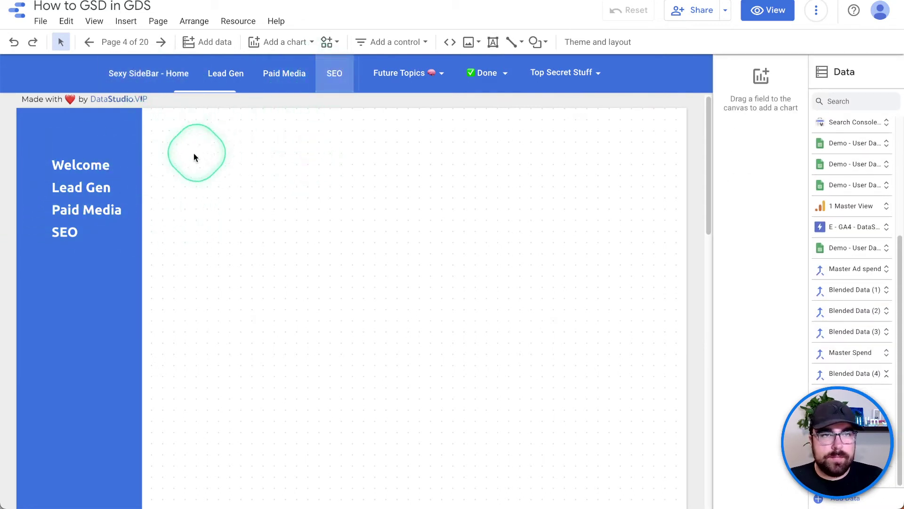
{"action": "left_click", "coordinate": [136, 74]}
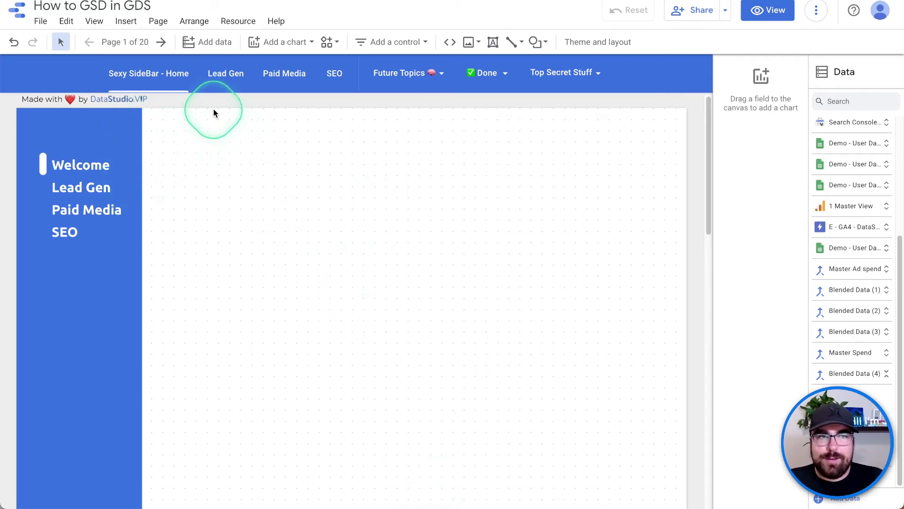
{"action": "left_click", "coordinate": [73, 184]}
{"action": "left_click", "coordinate": [206, 212]}
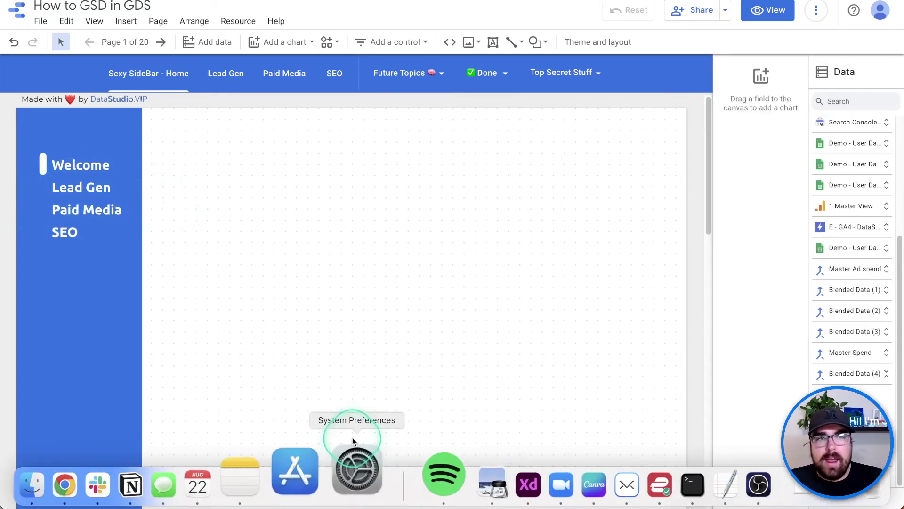
{"action": "left_click", "coordinate": [106, 189]}
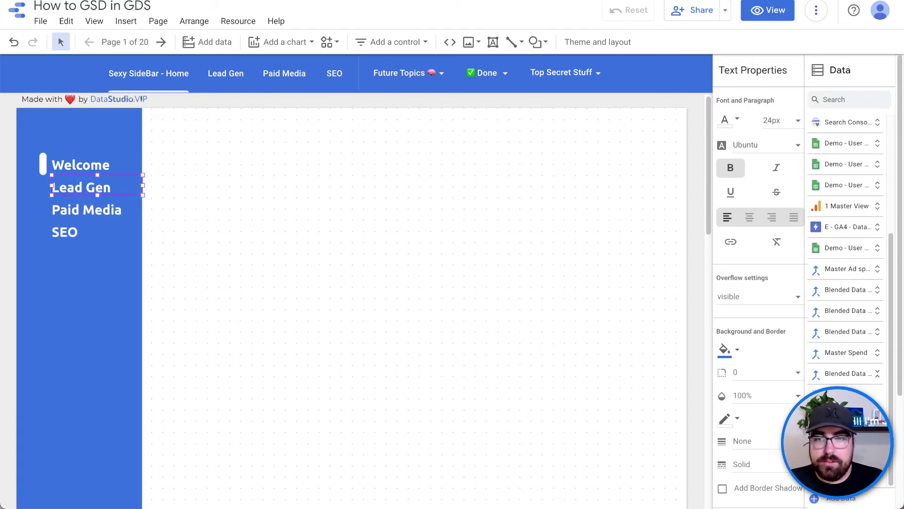
{"action": "key", "text": "ctrl+v"}
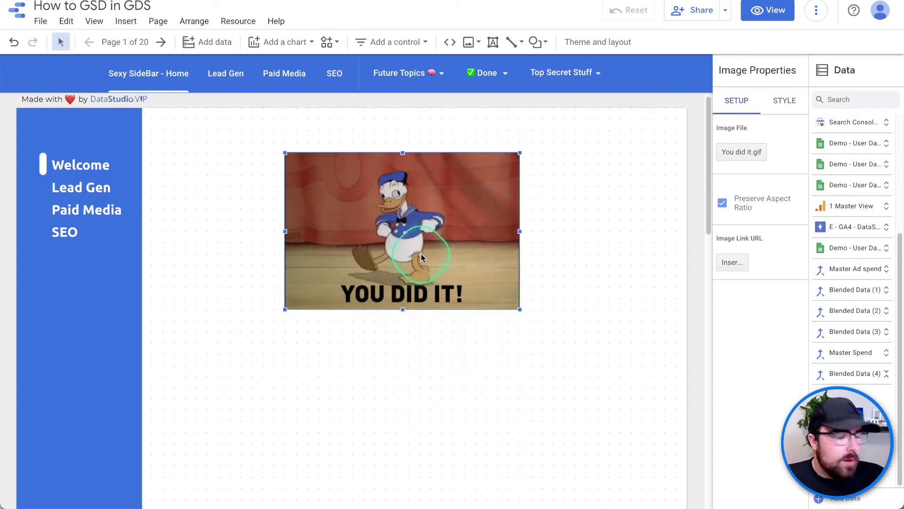
Step: Nudge the YOU DID IT! GIF left, shrink it, and link it to the Lead Gen page
{"action": "left_click_drag", "start_coordinate": [414, 191], "coordinate": [381, 191]}
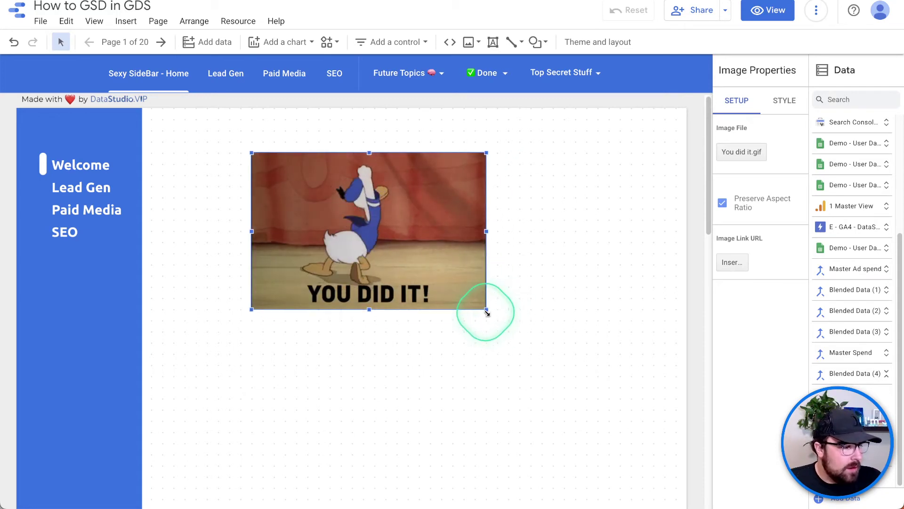
{"action": "left_click_drag", "start_coordinate": [487, 312], "coordinate": [423, 270]}
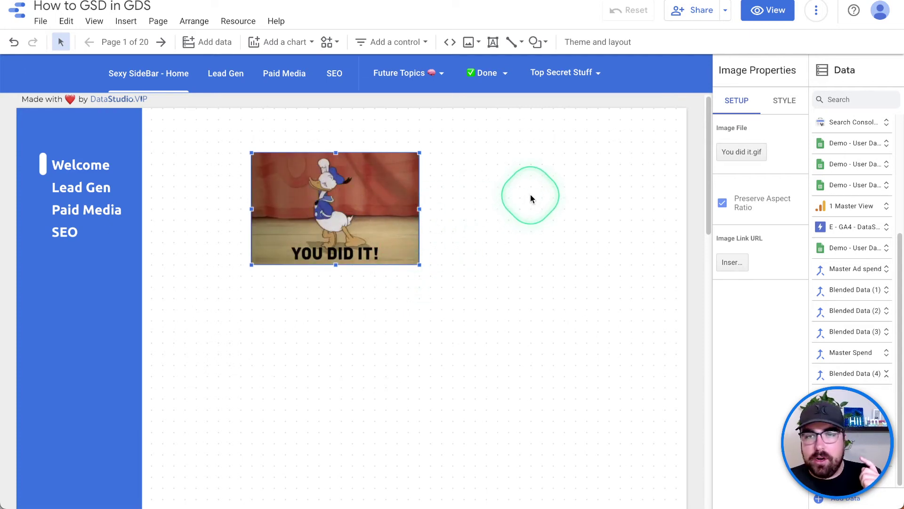
{"action": "left_click", "coordinate": [733, 264]}
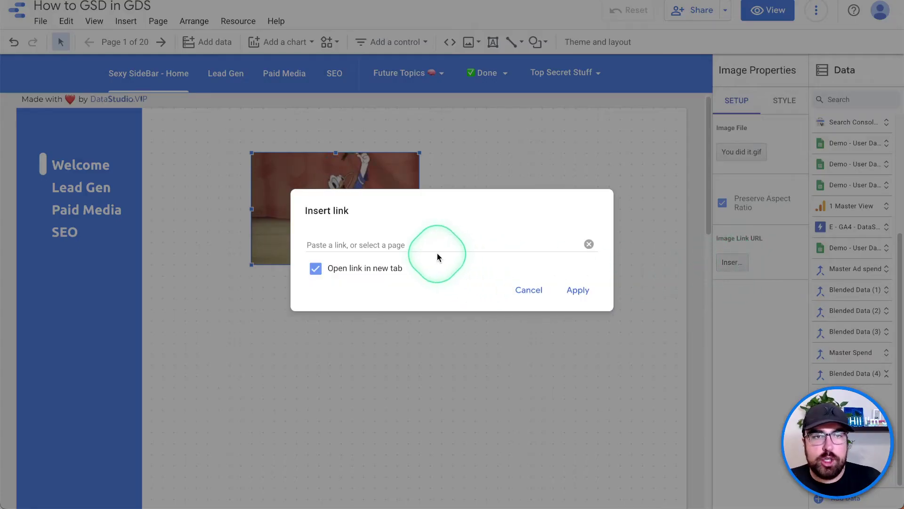
{"action": "left_click", "coordinate": [417, 241]}
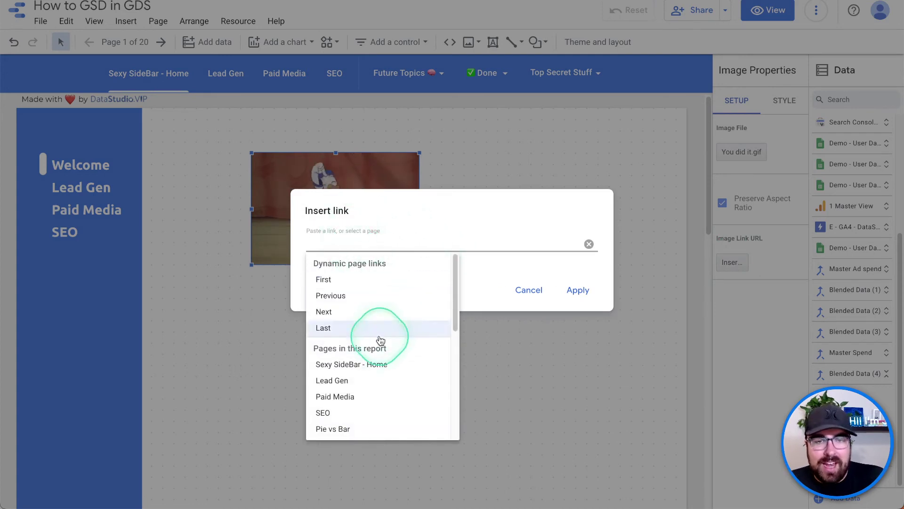
{"action": "left_click", "coordinate": [369, 381]}
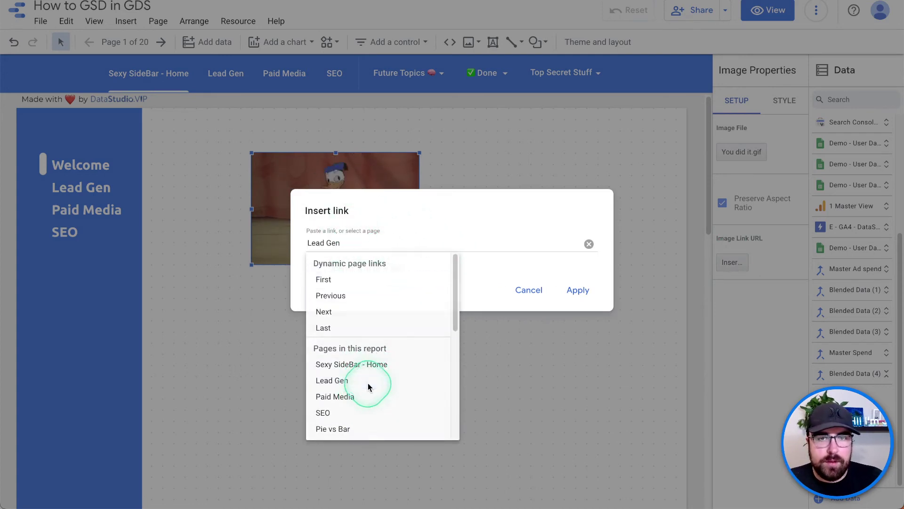
{"action": "left_click", "coordinate": [580, 291]}
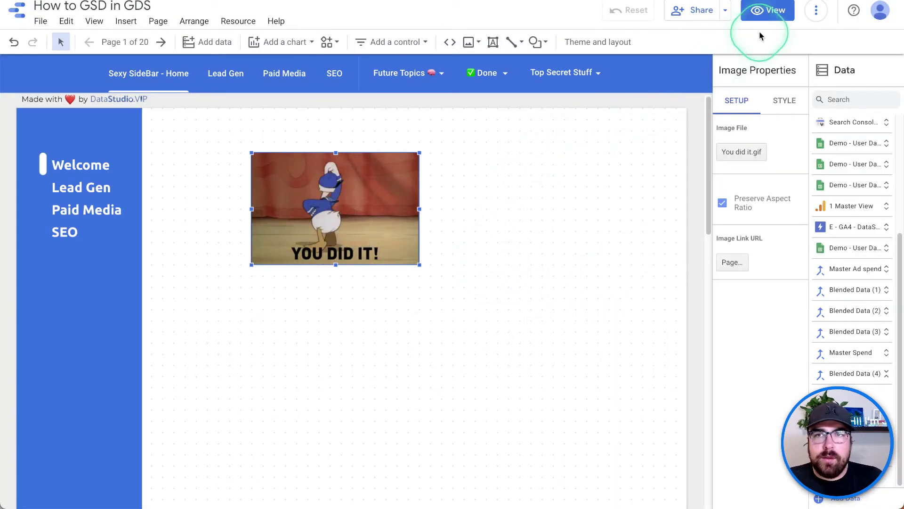
Step: Preview the report and test the GIF's Lead Gen link
{"action": "left_click", "coordinate": [768, 10]}
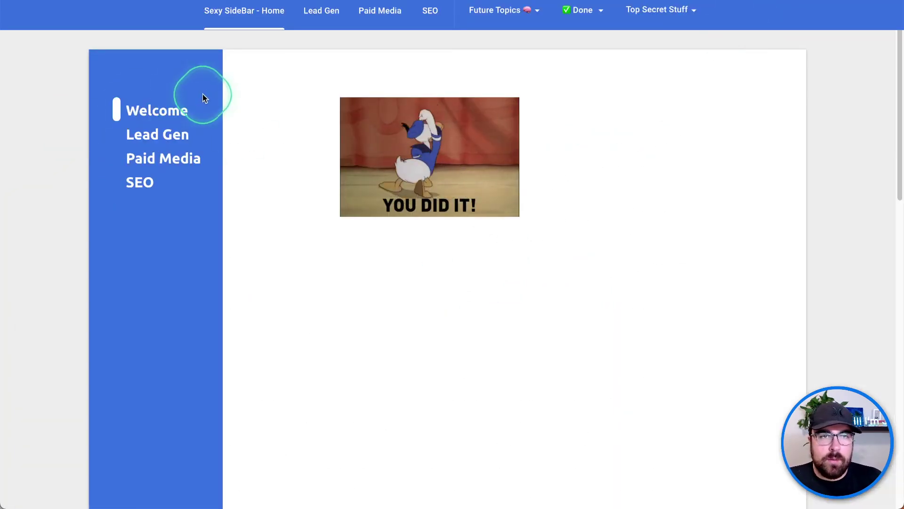
{"action": "left_click", "coordinate": [454, 160]}
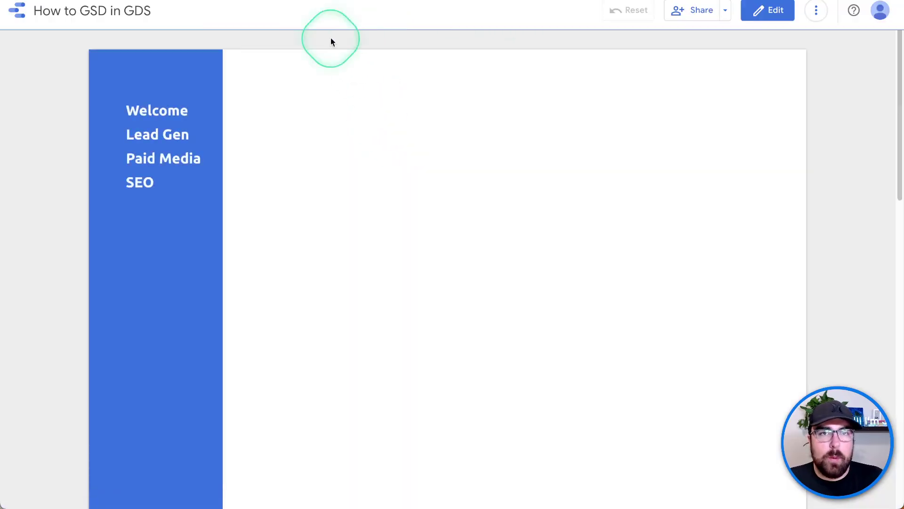
{"action": "left_click", "coordinate": [774, 13]}
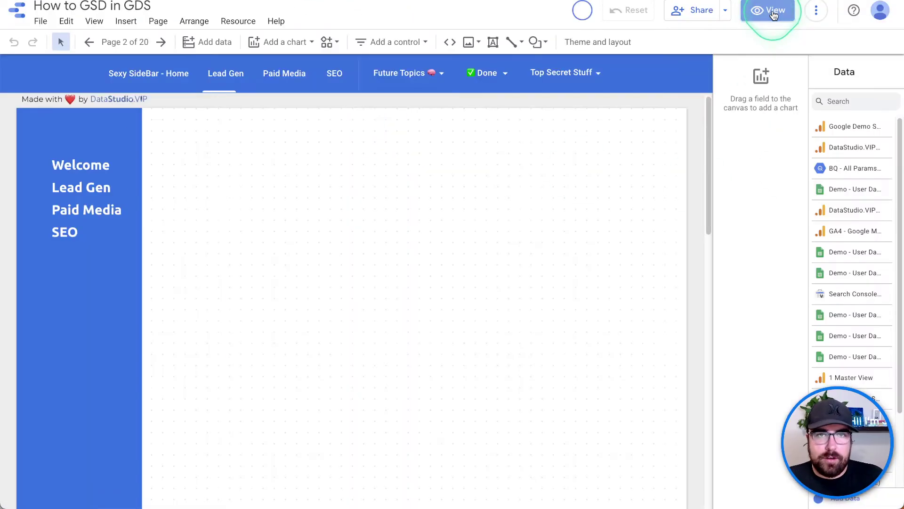
Step: Switch the GIF's link to open in the same tab and retest it in View mode
{"action": "left_click", "coordinate": [125, 42]}
{"action": "left_click", "coordinate": [147, 74]}
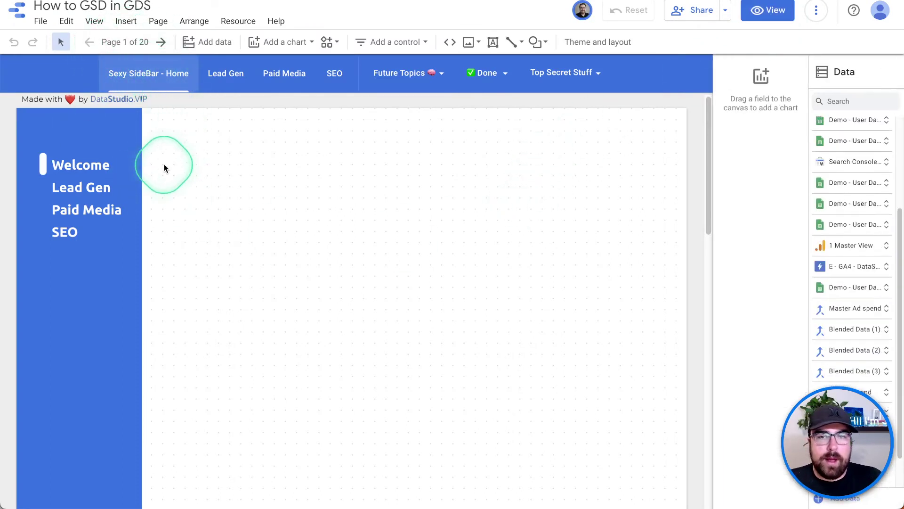
{"action": "key", "text": "ctrl+v"}
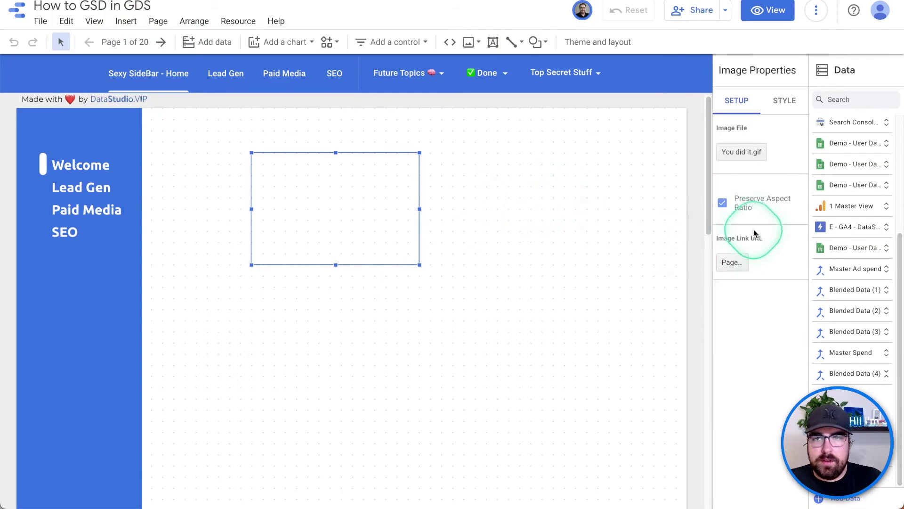
{"action": "left_click", "coordinate": [732, 262]}
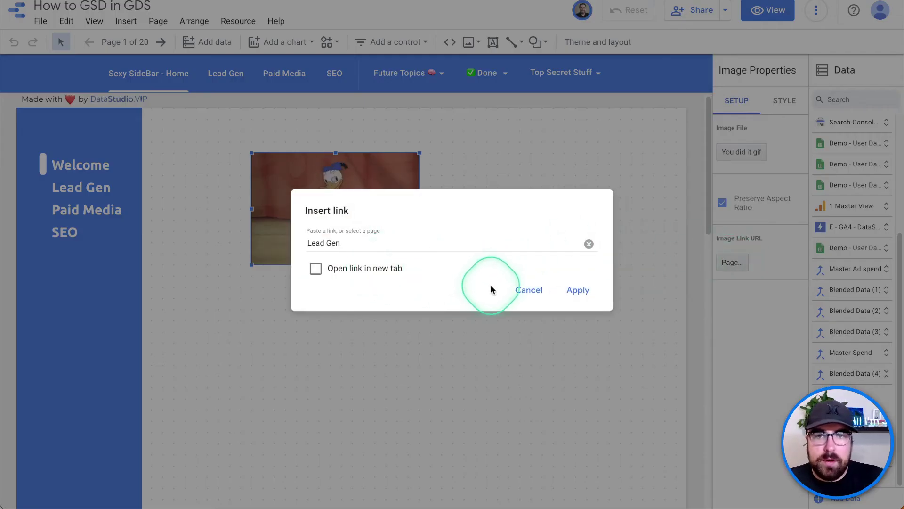
{"action": "left_click", "coordinate": [576, 291]}
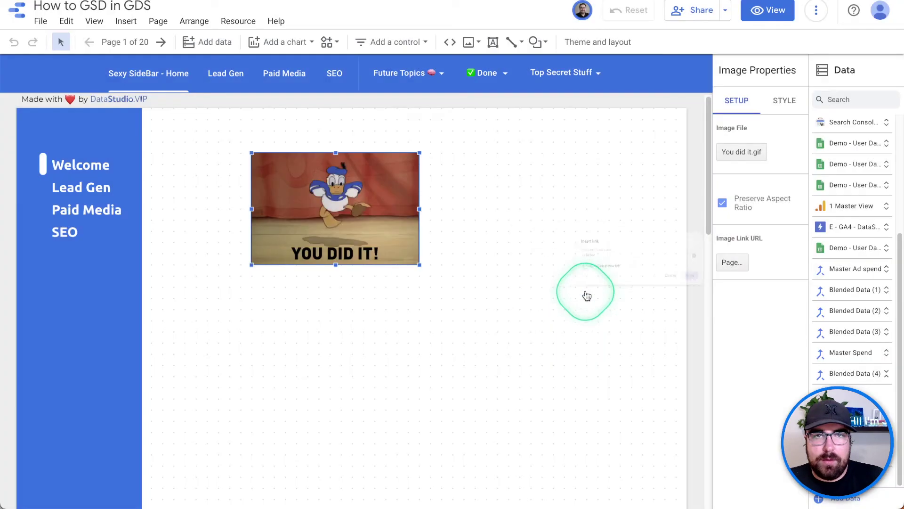
{"action": "left_click", "coordinate": [761, 11]}
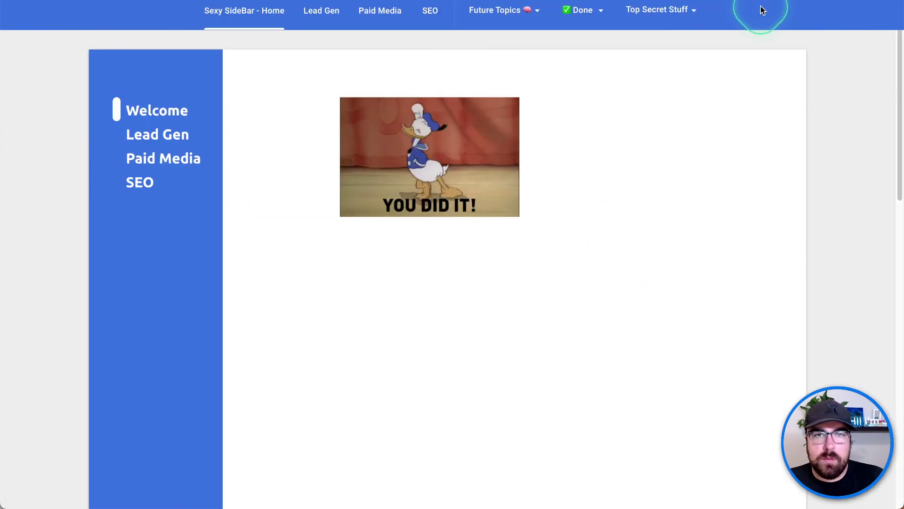
{"action": "left_click", "coordinate": [433, 169]}
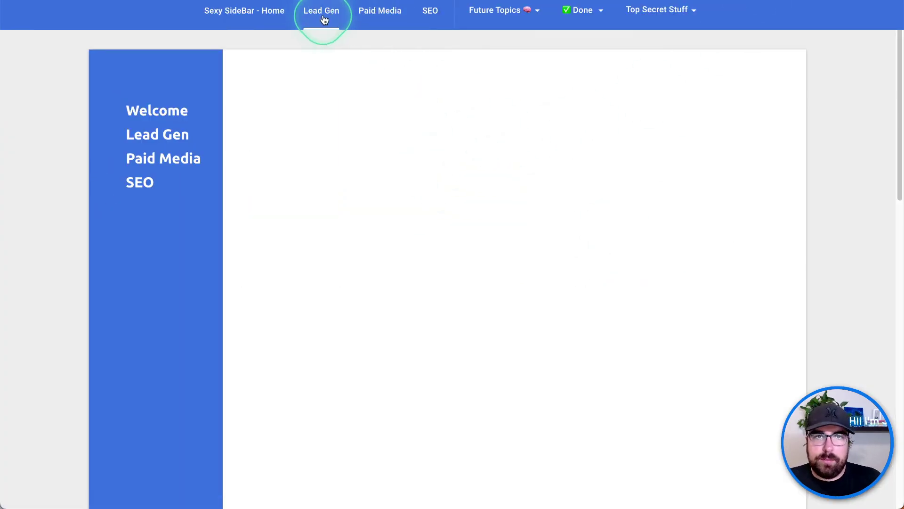
{"action": "left_click", "coordinate": [254, 16]}
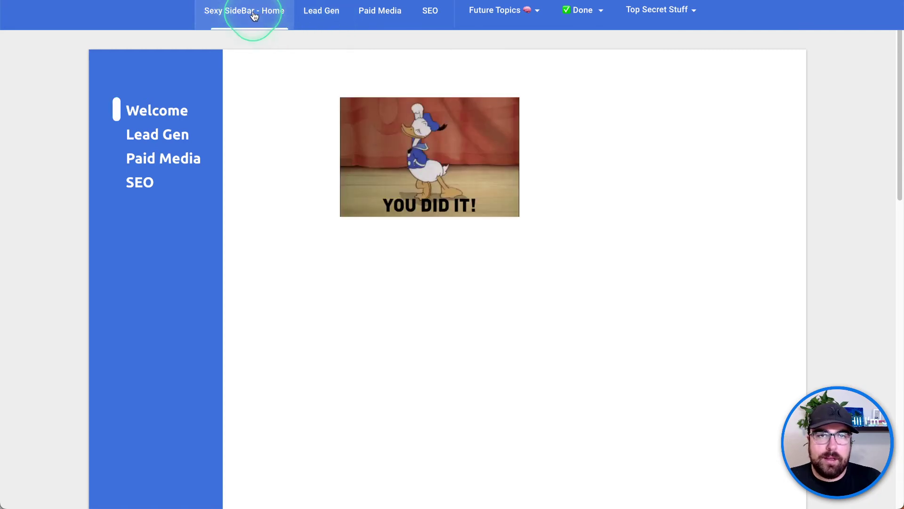
Step: Set the GIF's opacity to 0% and shrink it into a hotspot over the Welcome label
{"action": "left_click", "coordinate": [767, 9]}
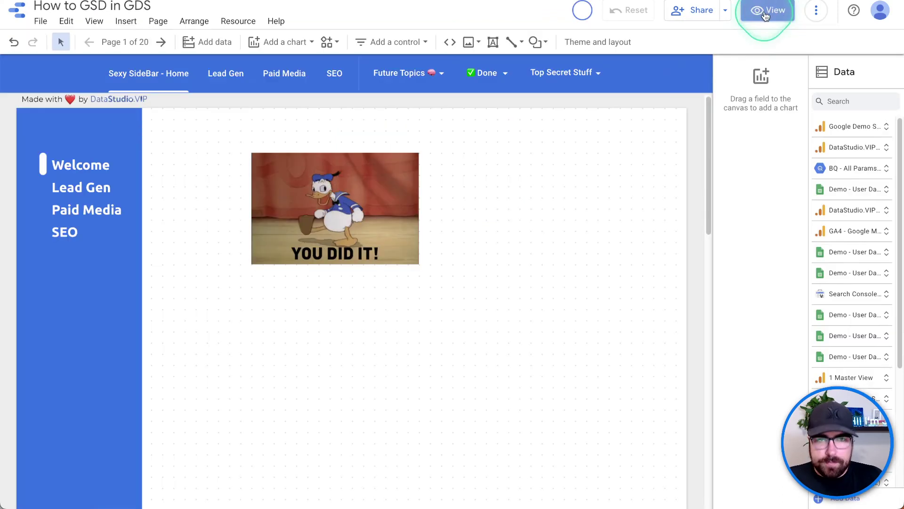
{"action": "left_click", "coordinate": [372, 185]}
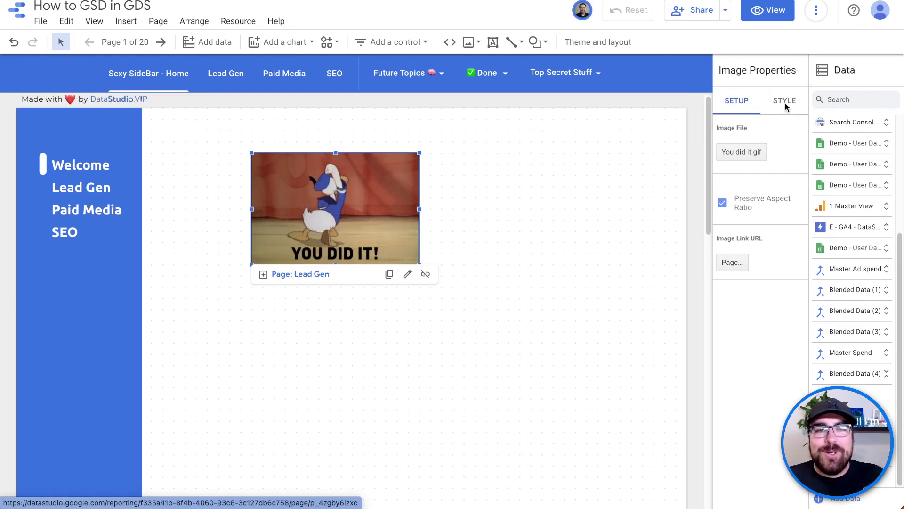
{"action": "left_click", "coordinate": [819, 156]}
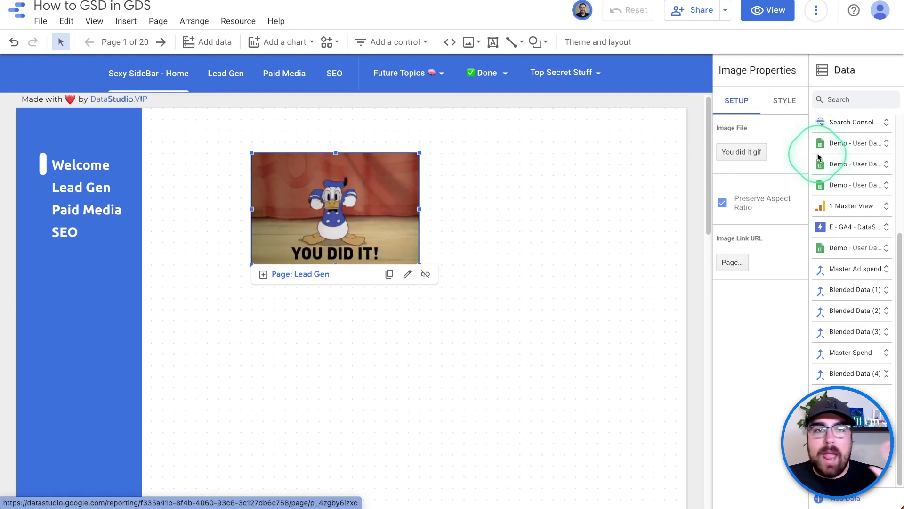
{"action": "left_click", "coordinate": [782, 107]}
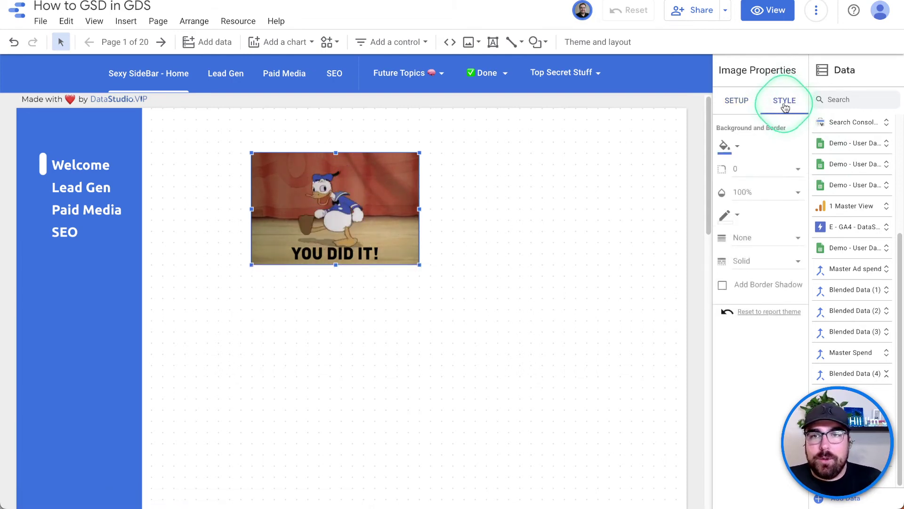
{"action": "left_click", "coordinate": [750, 112]}
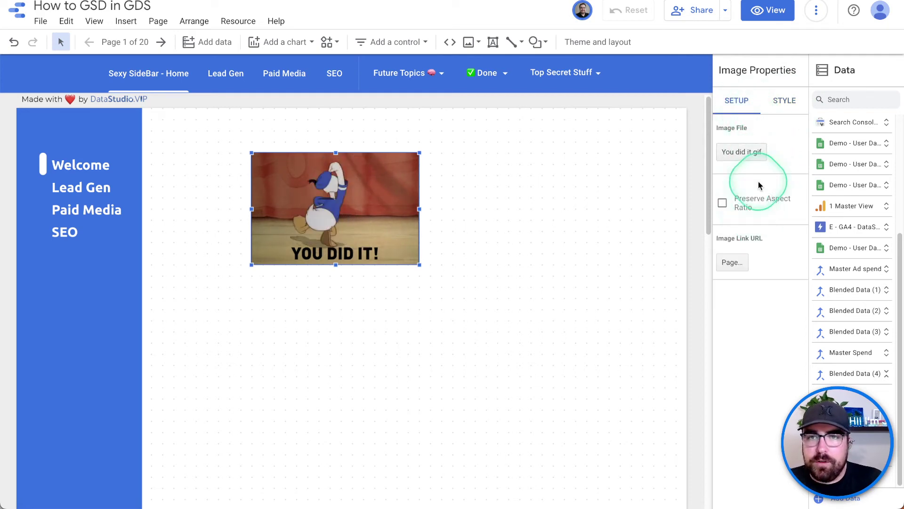
{"action": "left_click", "coordinate": [783, 102]}
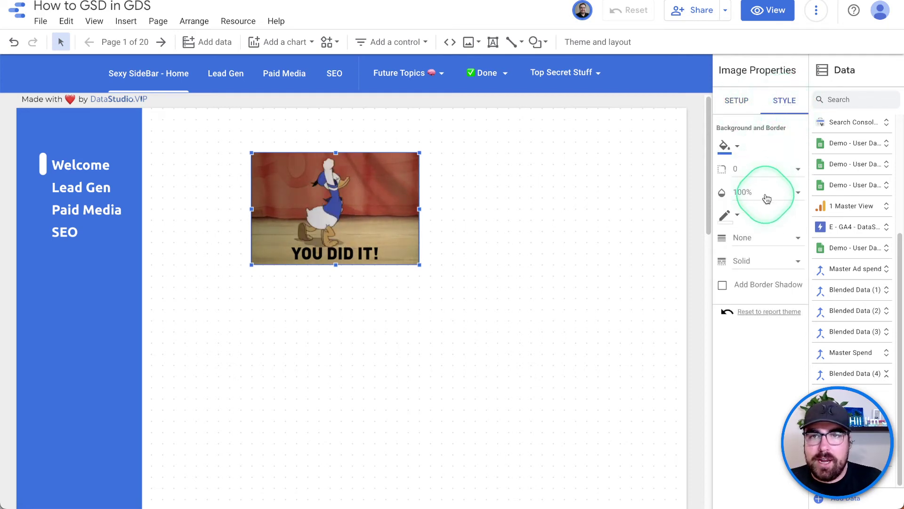
{"action": "left_click", "coordinate": [767, 200]}
{"action": "scroll", "coordinate": [759, 118], "scroll_direction": "up", "scroll_amount": 3}
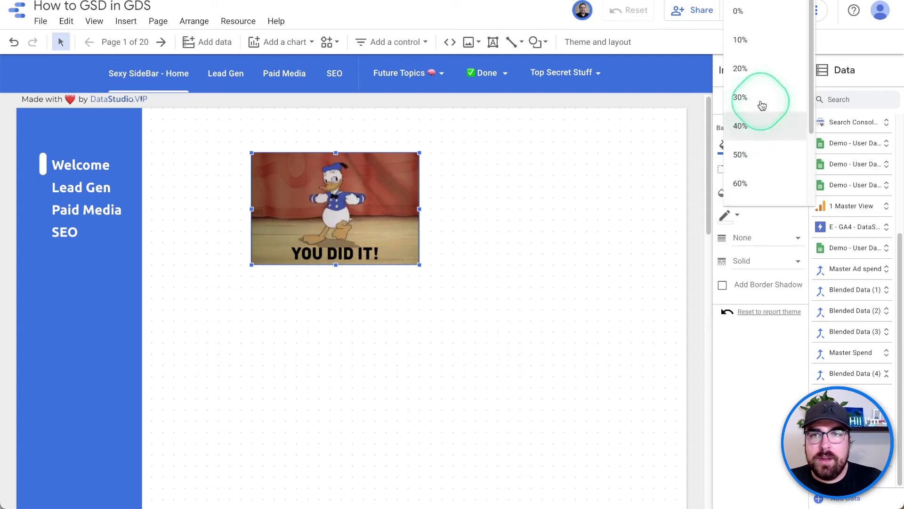
{"action": "left_click", "coordinate": [744, 14]}
{"action": "left_click_drag", "start_coordinate": [351, 188], "coordinate": [156, 190]}
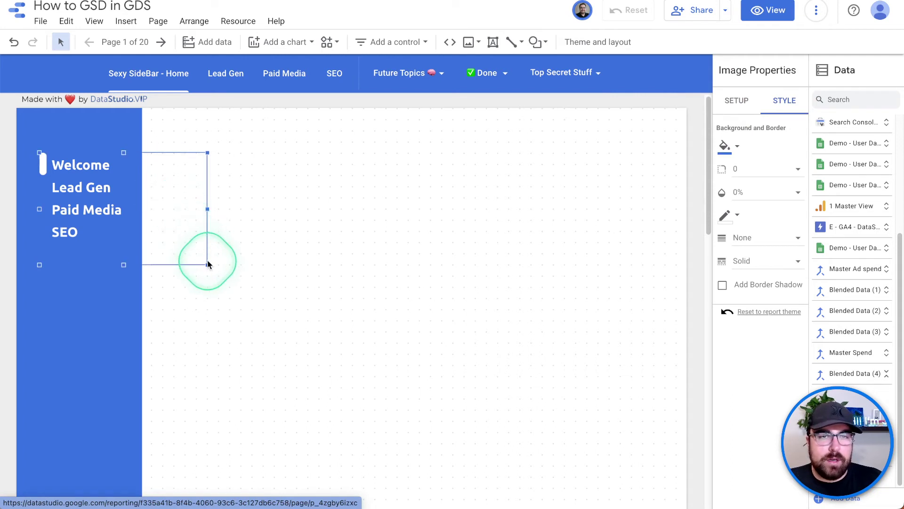
{"action": "left_click_drag", "start_coordinate": [208, 265], "coordinate": [177, 231]}
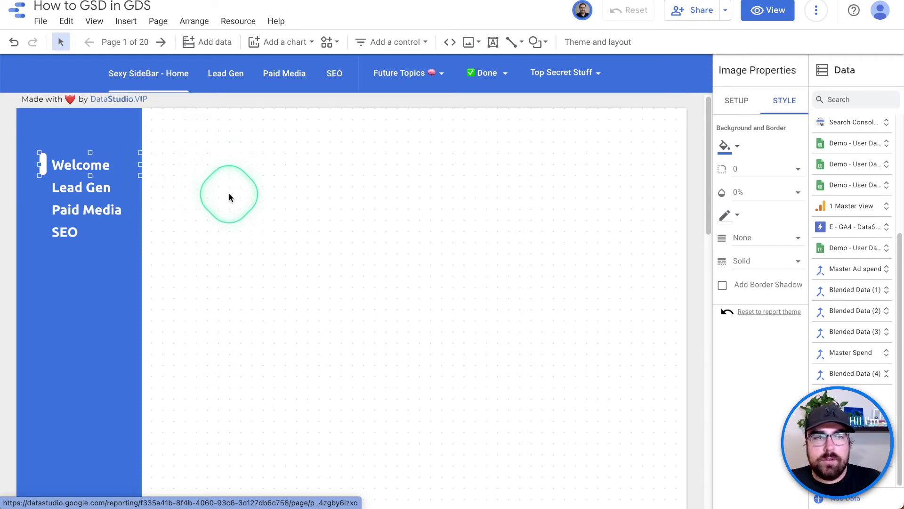
Step: Link the Welcome hotspot to the Sexy SideBar - Home page
{"action": "left_click", "coordinate": [737, 101]}
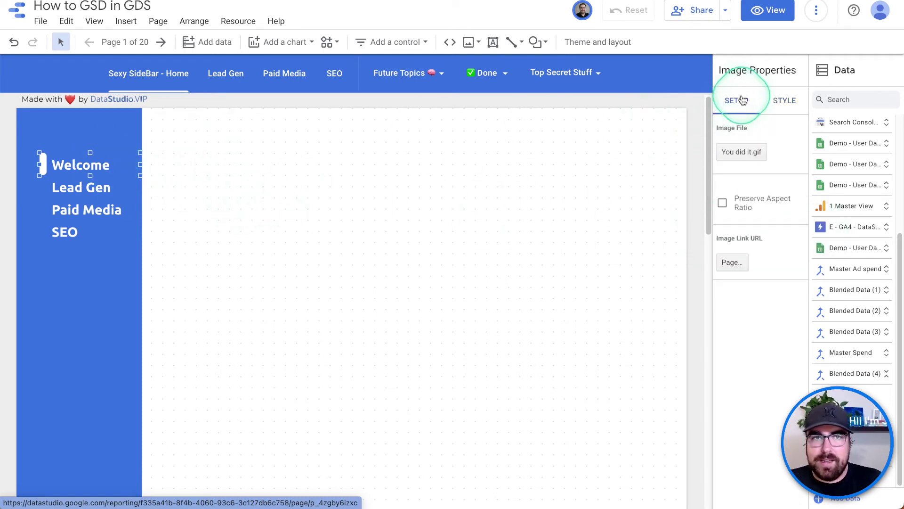
{"action": "left_click", "coordinate": [746, 159]}
{"action": "left_click", "coordinate": [609, 341]}
{"action": "left_click", "coordinate": [760, 176]}
{"action": "left_click", "coordinate": [741, 263]}
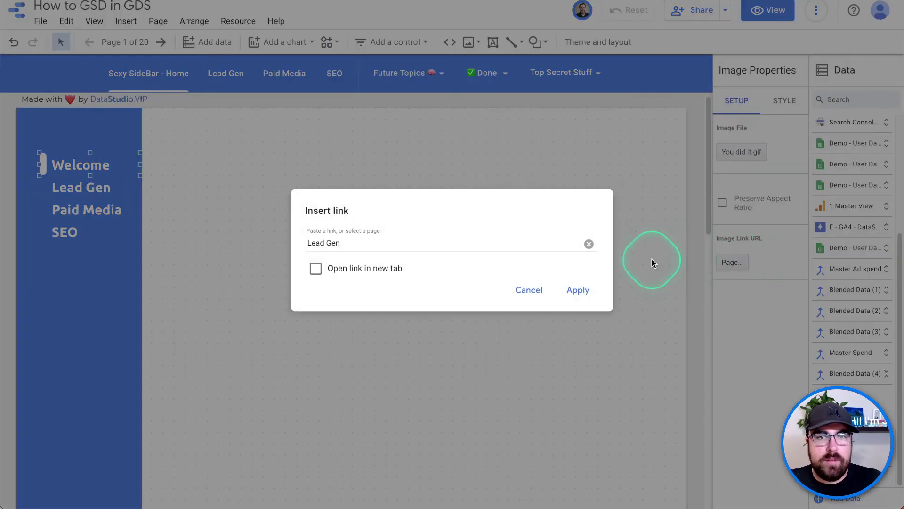
{"action": "left_click", "coordinate": [448, 242]}
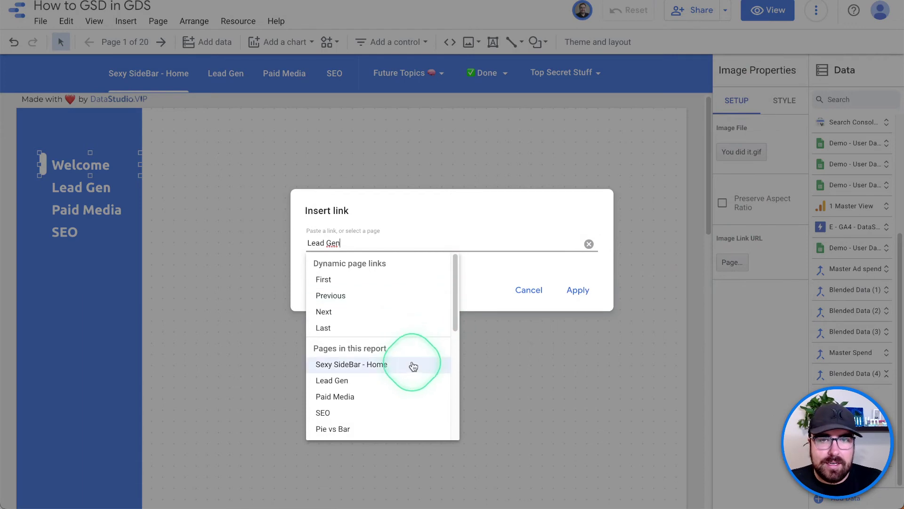
{"action": "left_click", "coordinate": [413, 365]}
{"action": "left_click", "coordinate": [563, 301]}
Step: Link the Lead Gen hotspot to the Lead Gen page
{"action": "left_click", "coordinate": [300, 251]}
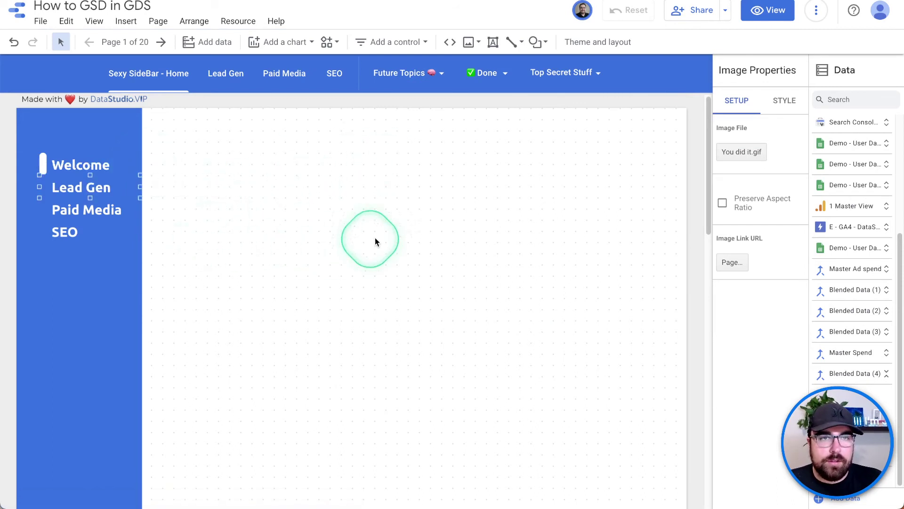
{"action": "left_click", "coordinate": [108, 196]}
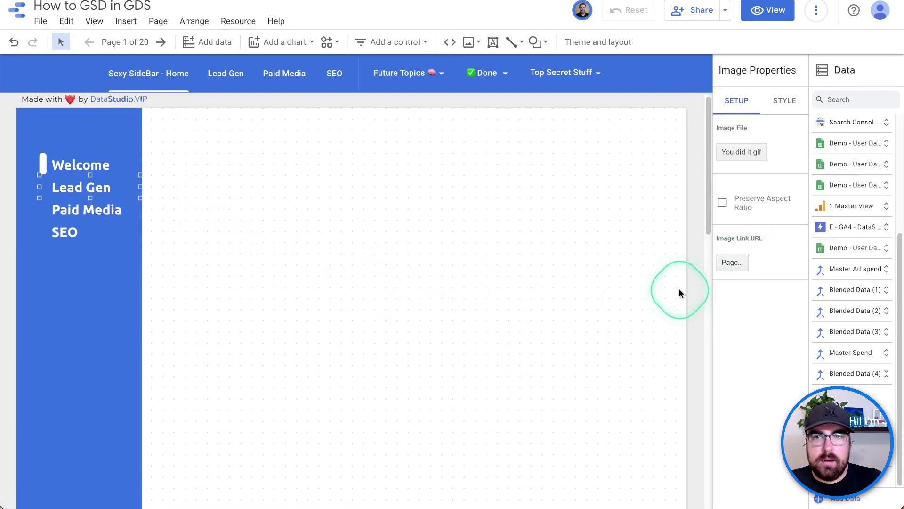
{"action": "left_click", "coordinate": [733, 262]}
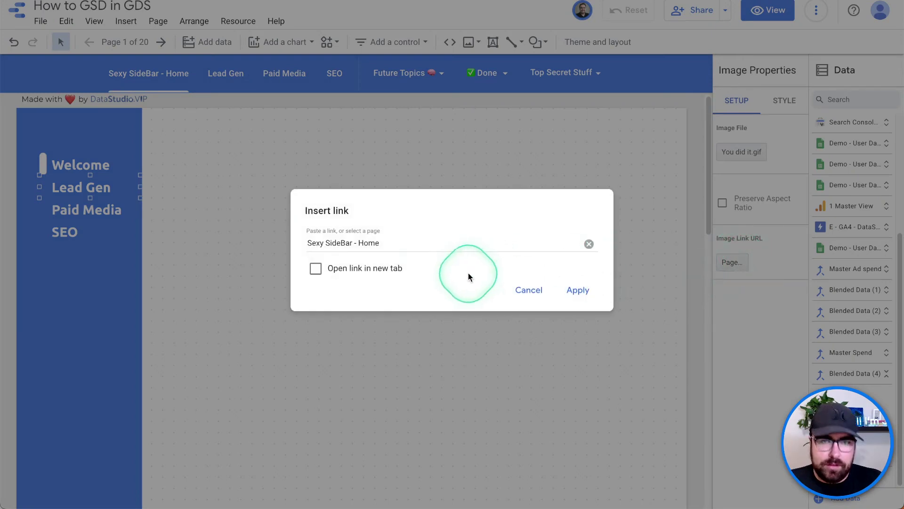
{"action": "left_click", "coordinate": [419, 245]}
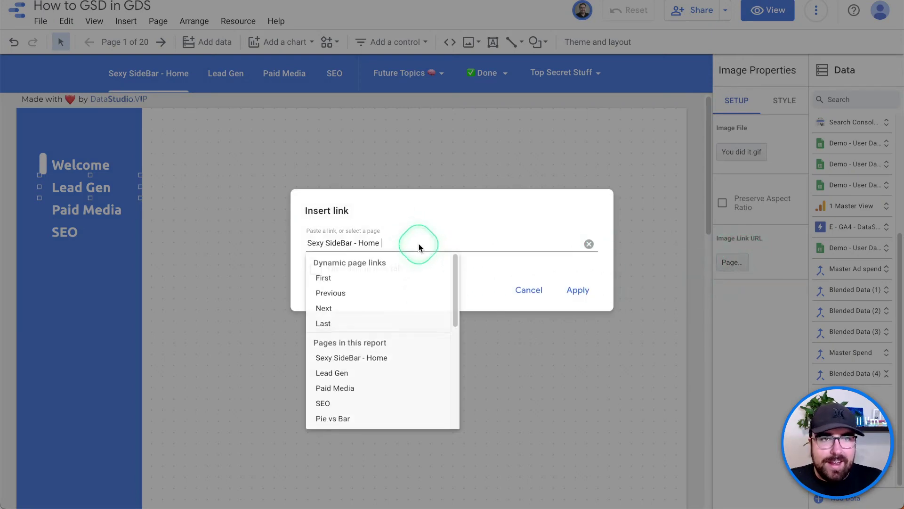
{"action": "left_click", "coordinate": [361, 377]}
{"action": "left_click", "coordinate": [578, 290]}
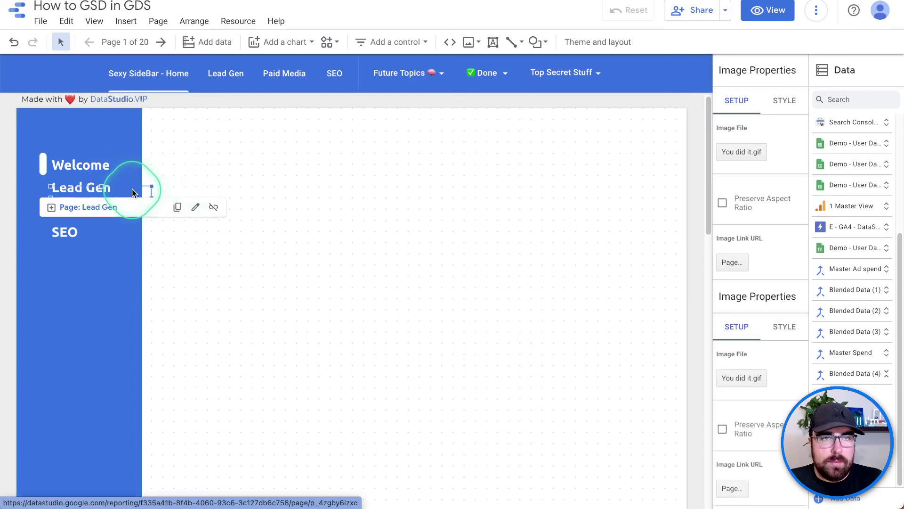
Step: Link the Paid Media hotspot to the Paid Media page
{"action": "key", "text": "Tab"}
{"action": "left_click", "coordinate": [734, 263]}
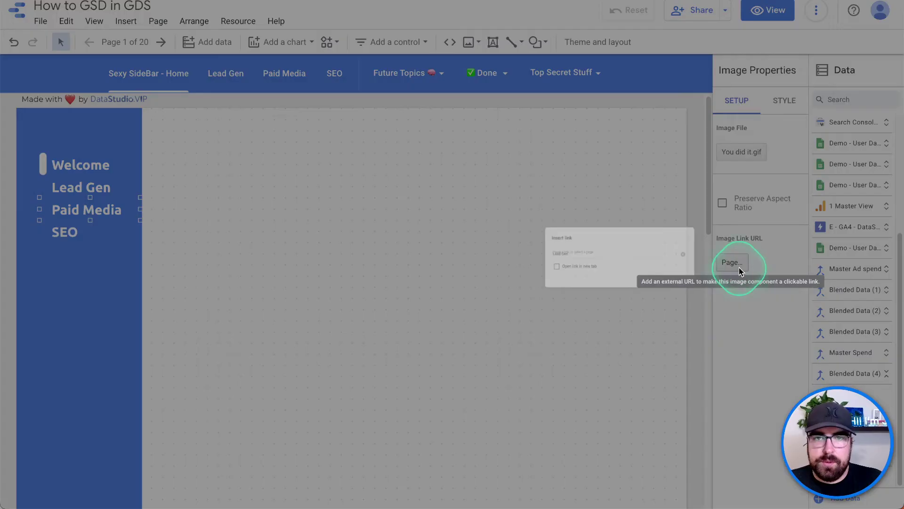
{"action": "left_click", "coordinate": [421, 240]}
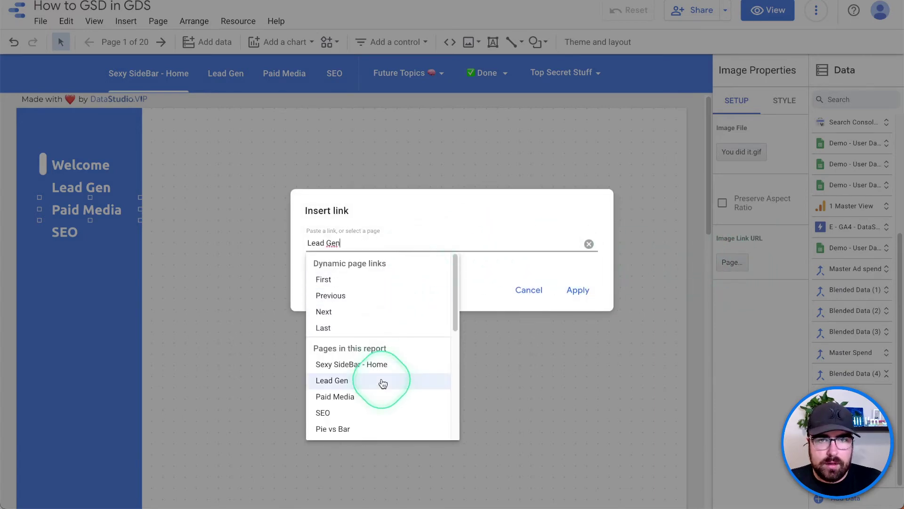
{"action": "left_click", "coordinate": [381, 398]}
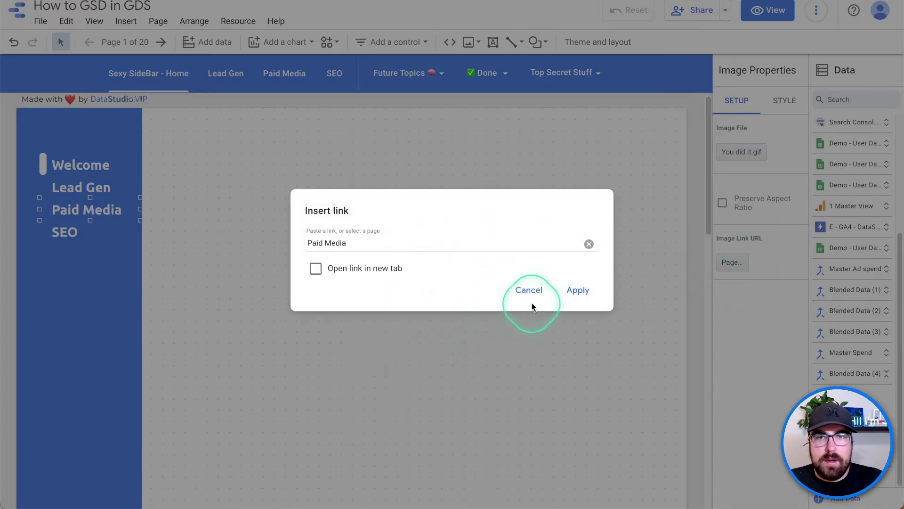
{"action": "left_click", "coordinate": [578, 292]}
Step: Link the SEO hotspot to the SEO page
{"action": "left_click", "coordinate": [92, 214]}
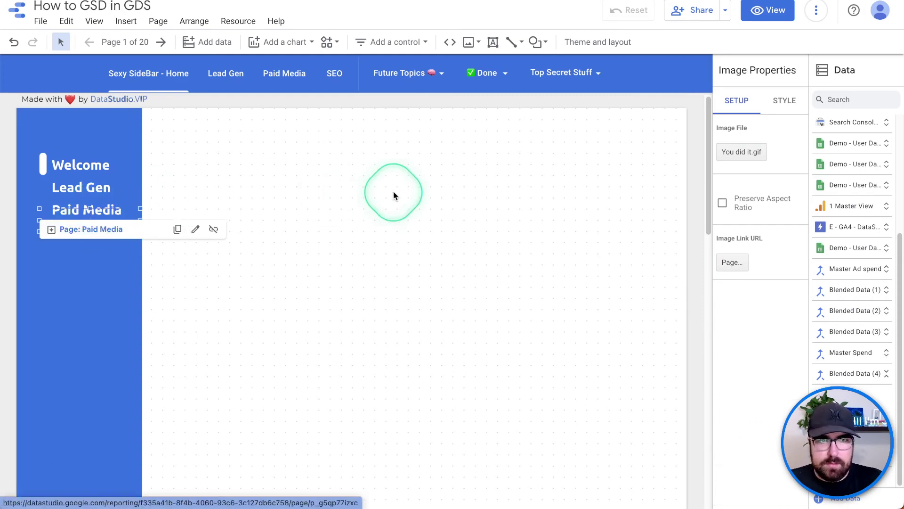
{"action": "left_click", "coordinate": [745, 273]}
{"action": "left_click", "coordinate": [398, 244]}
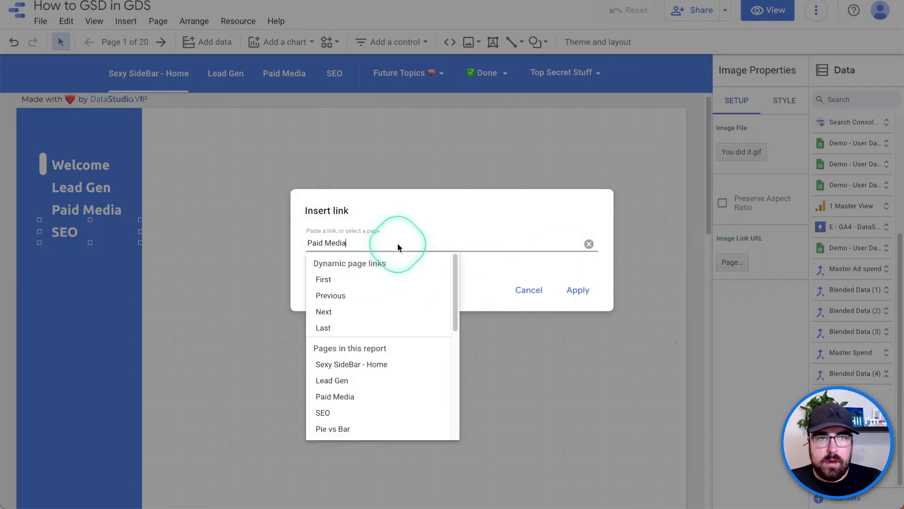
{"action": "left_click", "coordinate": [381, 413]}
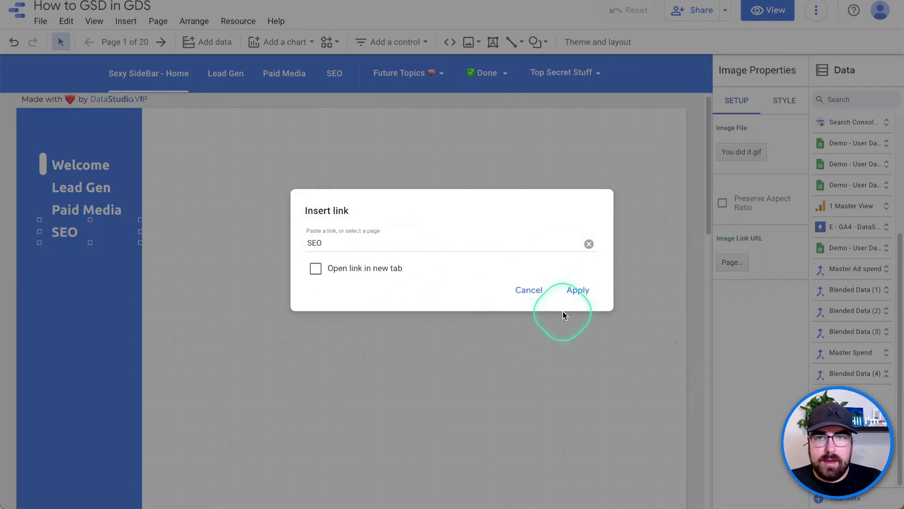
{"action": "left_click", "coordinate": [579, 291]}
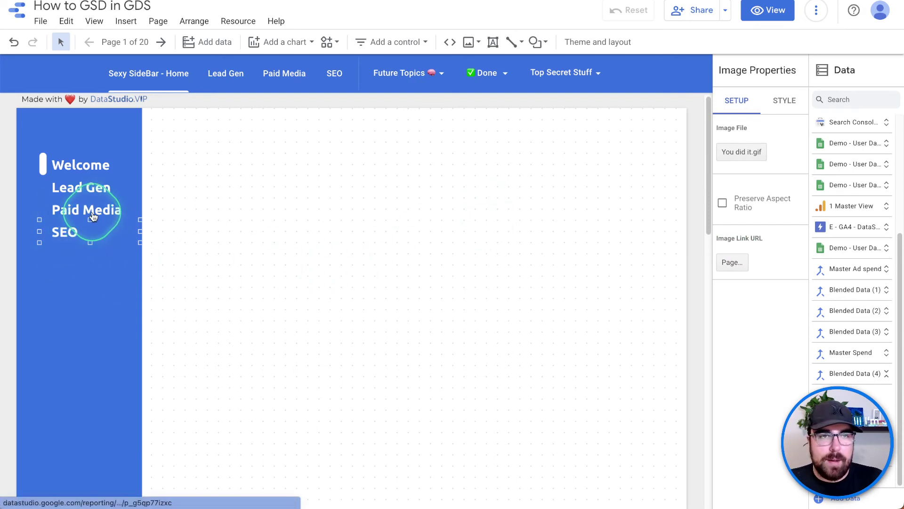
Step: Select all four transparent hotspots together and make them report-level
{"action": "left_click", "coordinate": [93, 214], "text": "shift"}
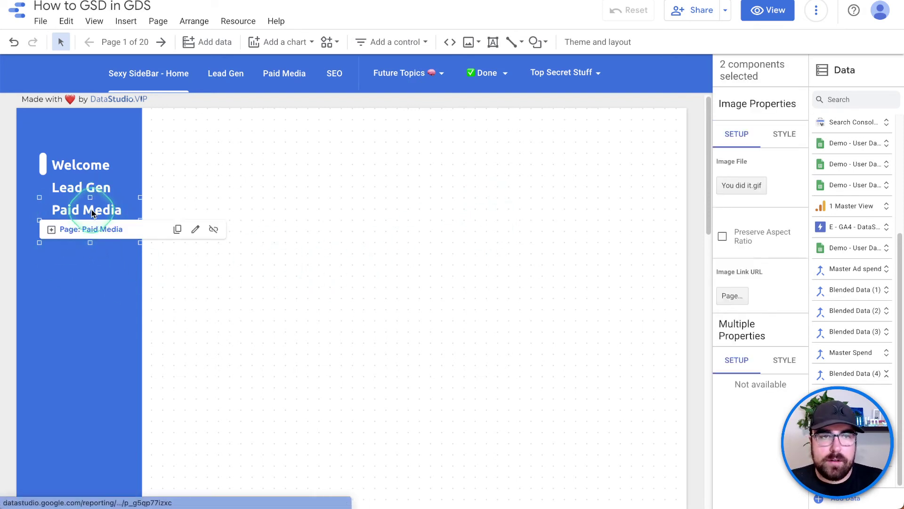
{"action": "left_click", "coordinate": [91, 168], "text": "shift"}
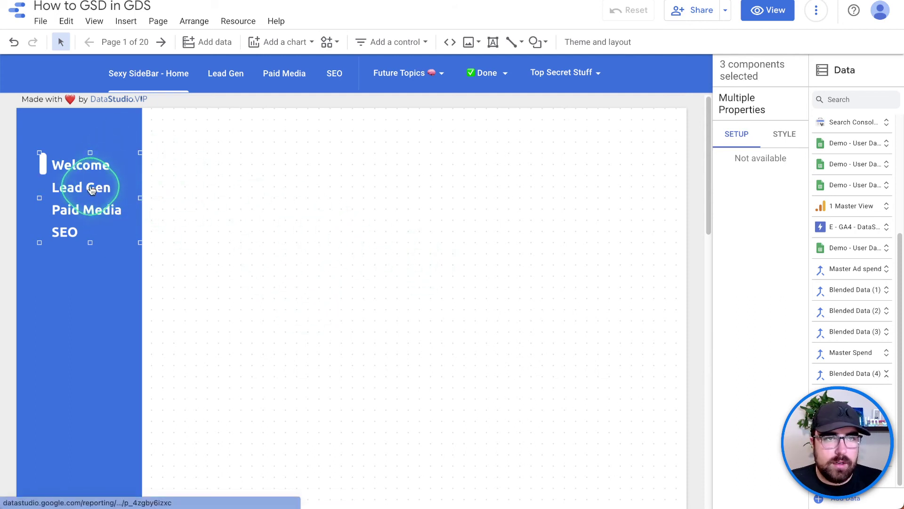
{"action": "left_click", "coordinate": [92, 188], "text": "shift"}
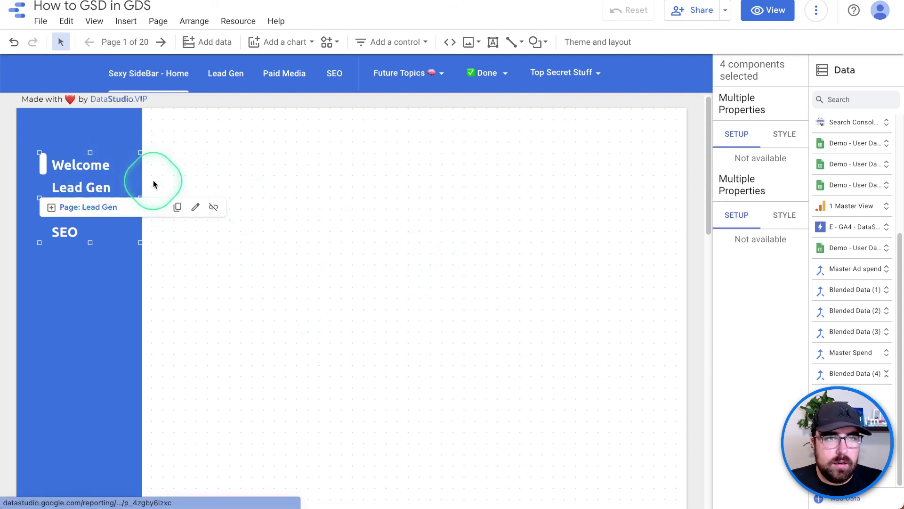
{"action": "right_click", "coordinate": [99, 173]}
{"action": "key", "text": "Escape"}
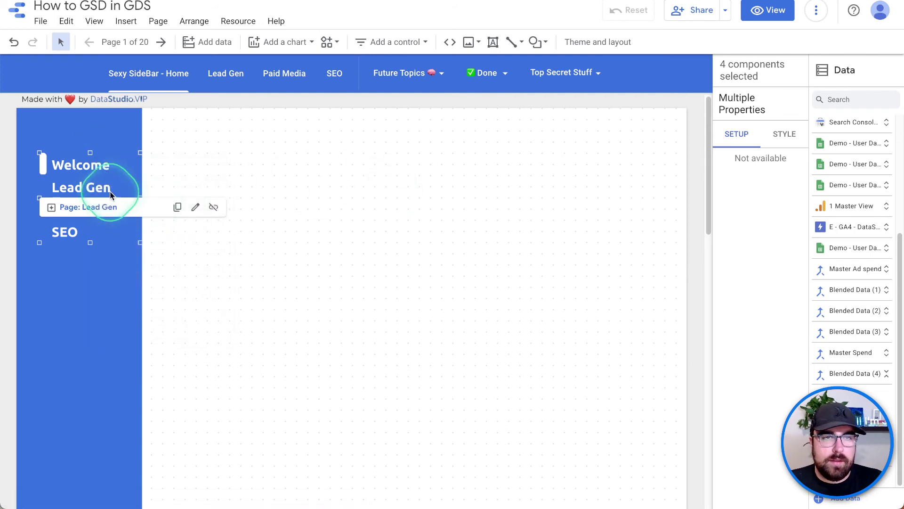
{"action": "right_click", "coordinate": [94, 186]}
{"action": "key", "text": "Escape"}
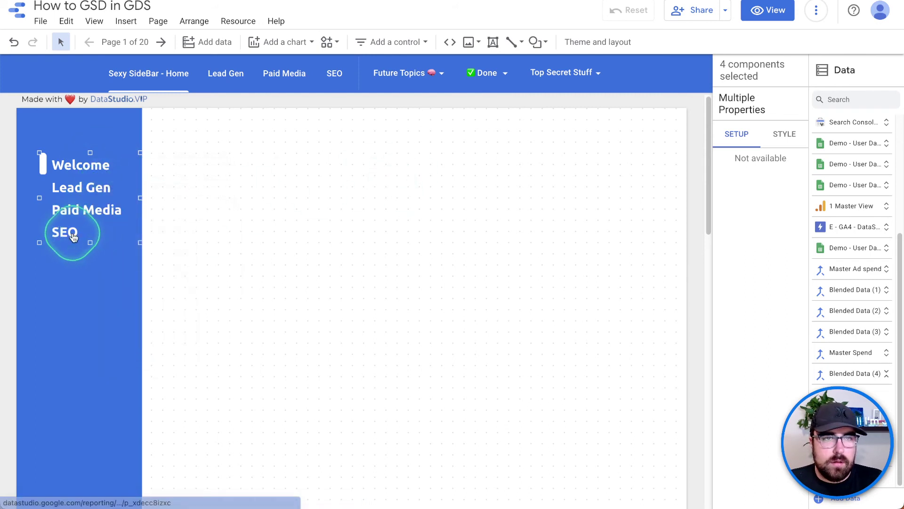
{"action": "right_click", "coordinate": [72, 233]}
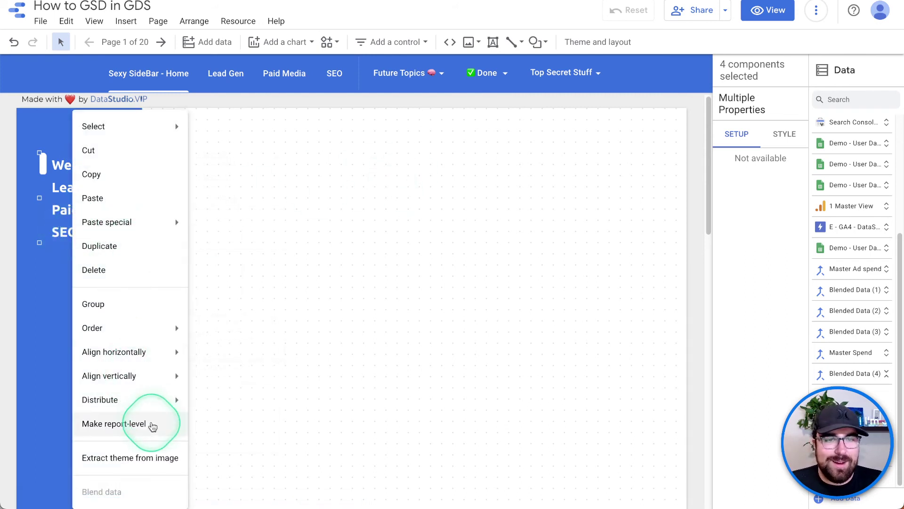
{"action": "left_click", "coordinate": [153, 424]}
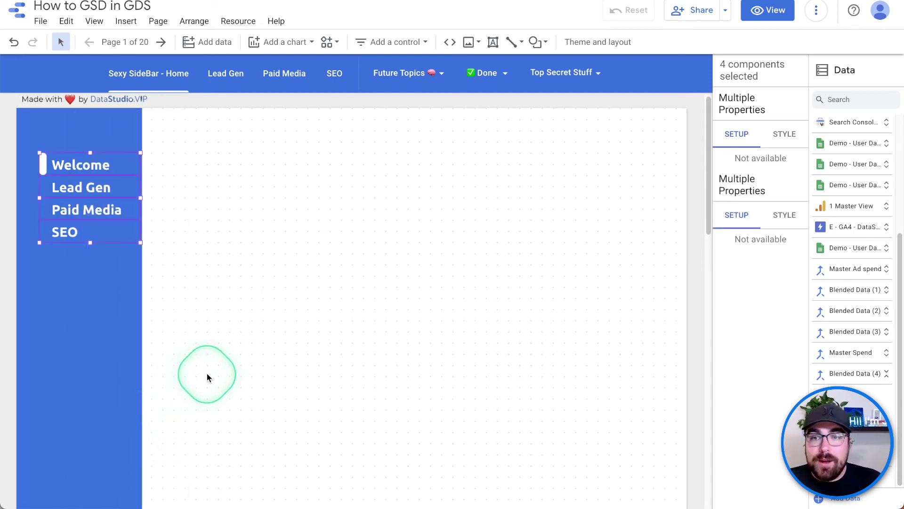
Step: Visit the Lead Gen, Paid Media and SEO pages to check each white indicator bar
{"action": "left_click", "coordinate": [43, 165]}
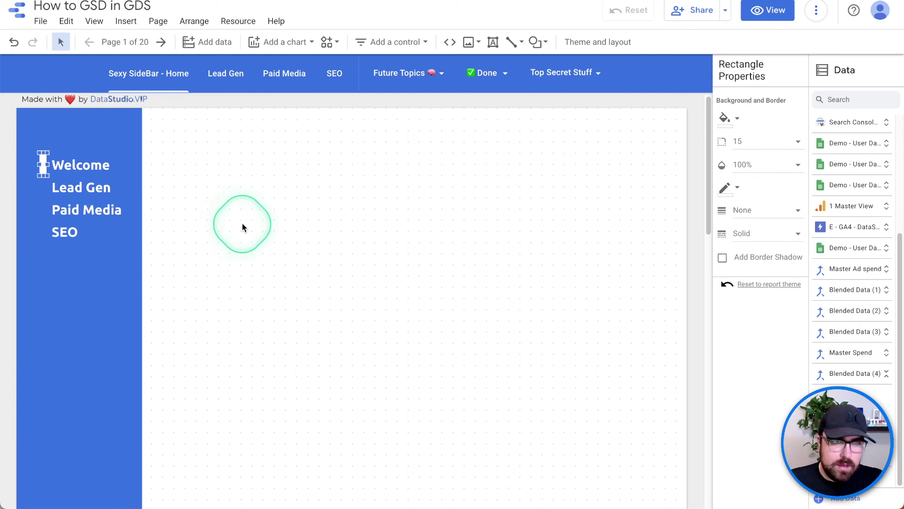
{"action": "left_click", "coordinate": [222, 76]}
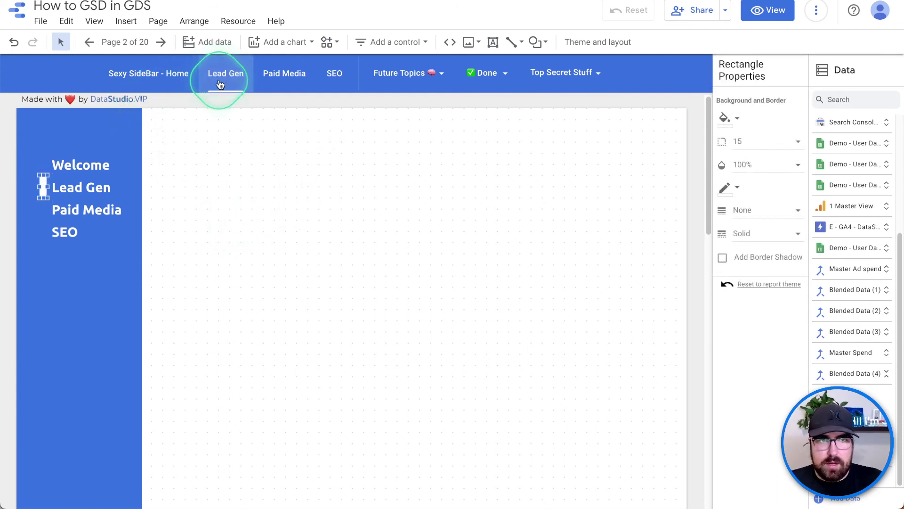
{"action": "left_click", "coordinate": [291, 75]}
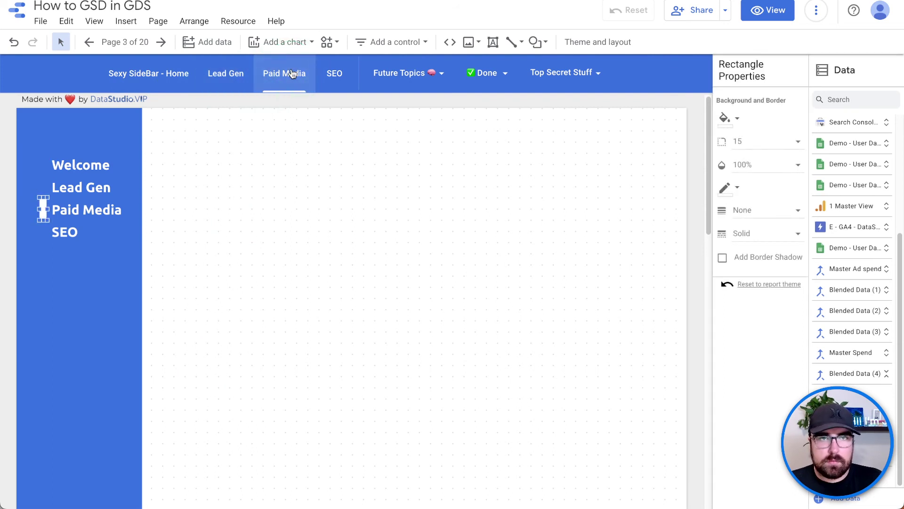
{"action": "left_click", "coordinate": [328, 79]}
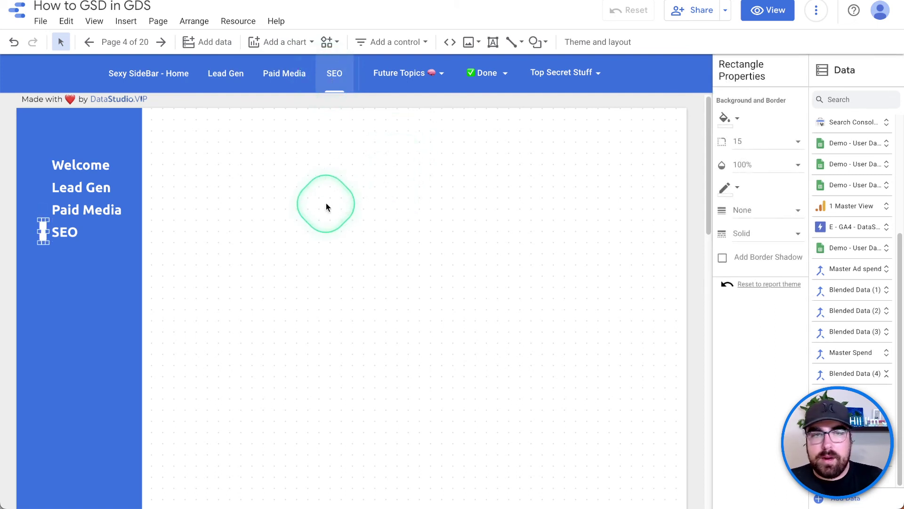
{"action": "left_click", "coordinate": [325, 202]}
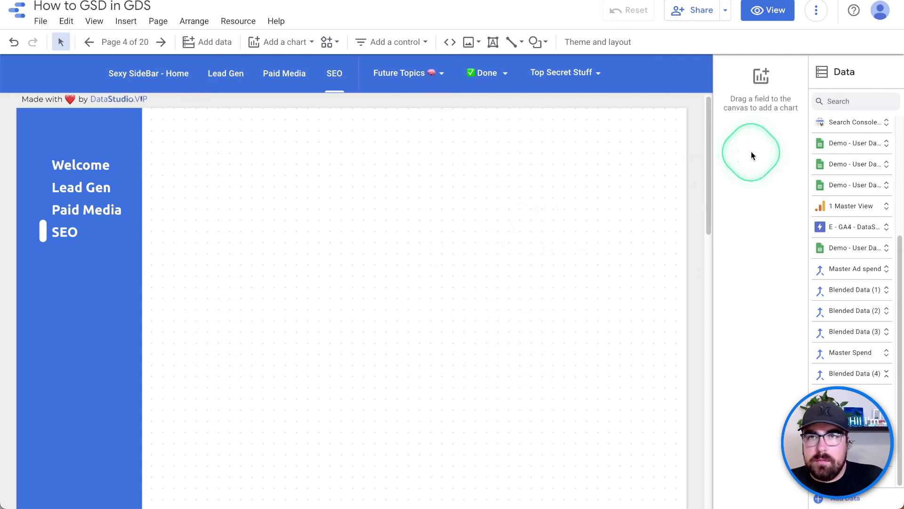
{"action": "left_click", "coordinate": [765, 14]}
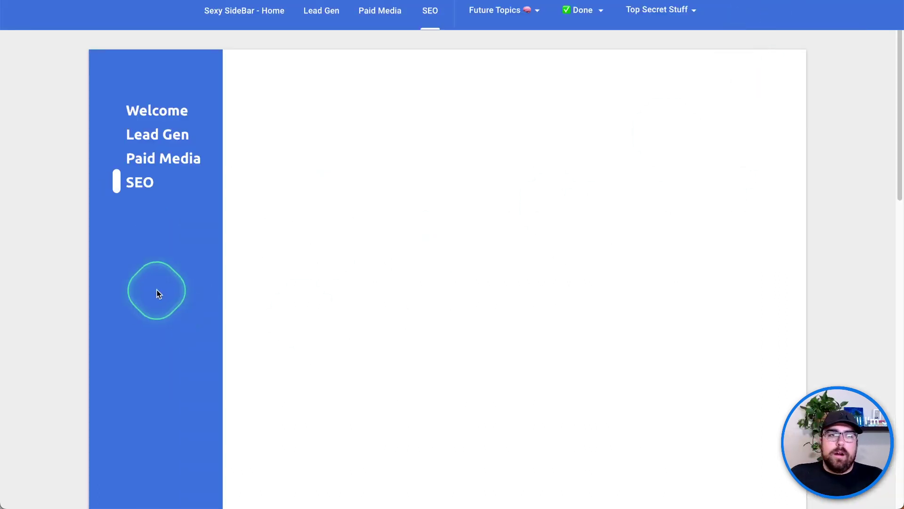
Step: In View mode, click SEO, Paid Media, Lead Gen and Welcome twice to test navigation
{"action": "left_click", "coordinate": [149, 195]}
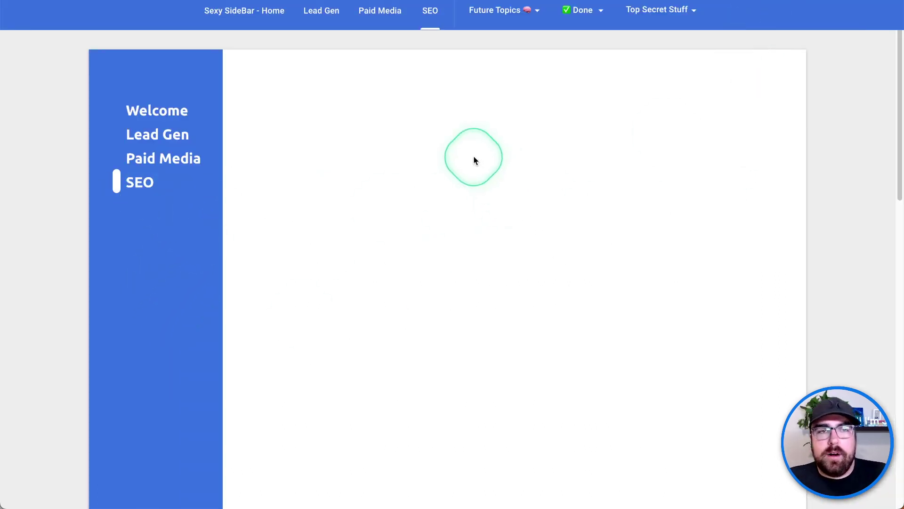
{"action": "left_click", "coordinate": [172, 165]}
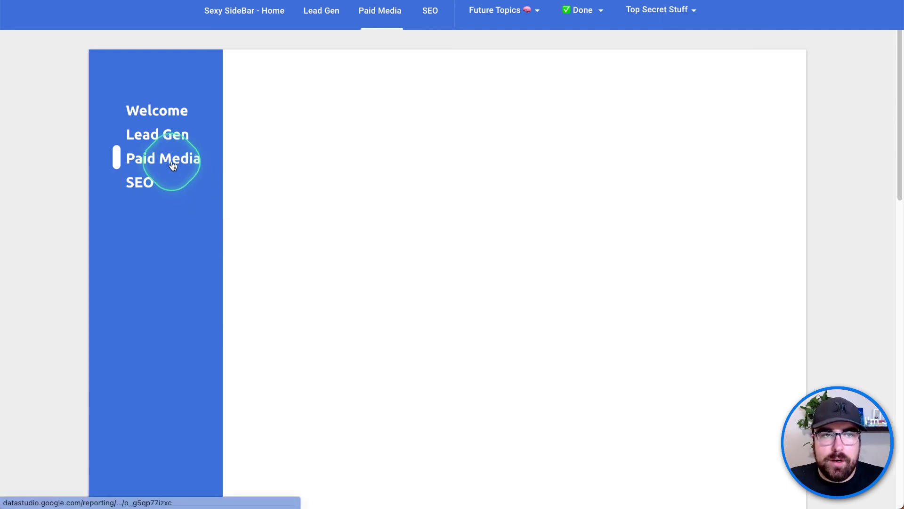
{"action": "left_click", "coordinate": [165, 137]}
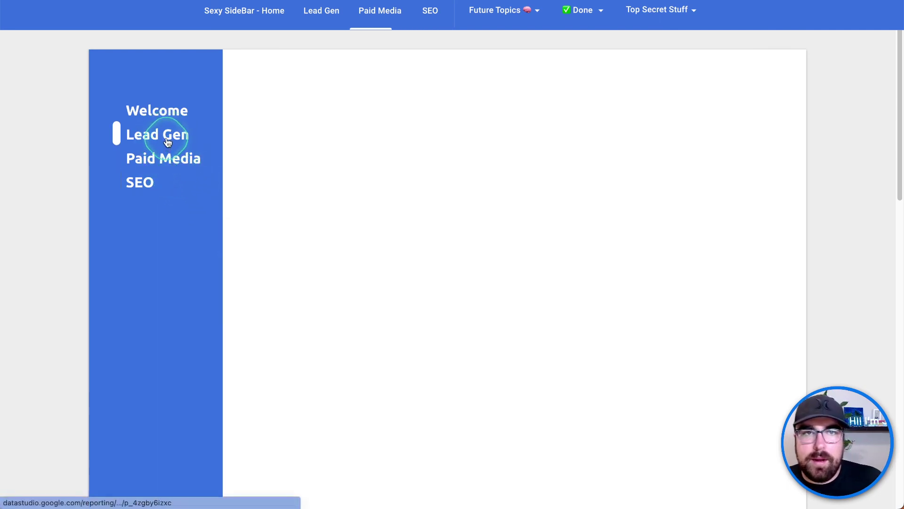
{"action": "left_click", "coordinate": [175, 113]}
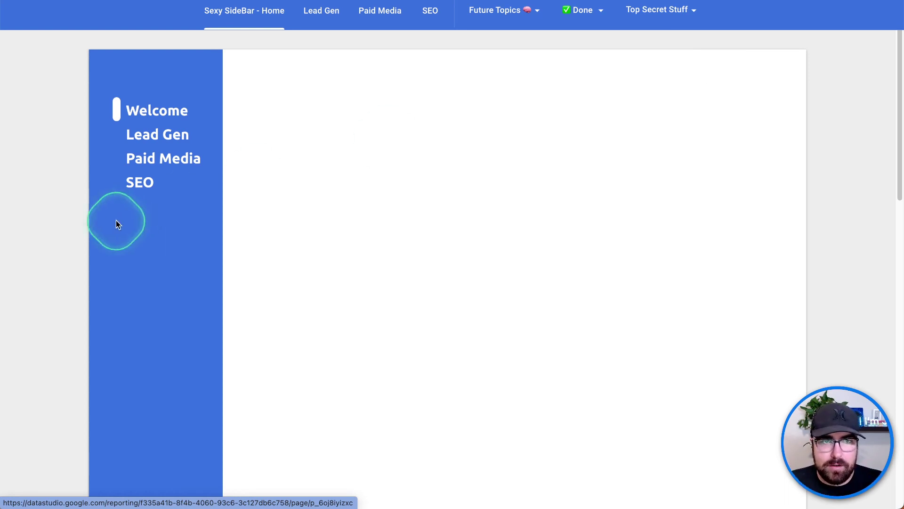
{"action": "left_click", "coordinate": [157, 183]}
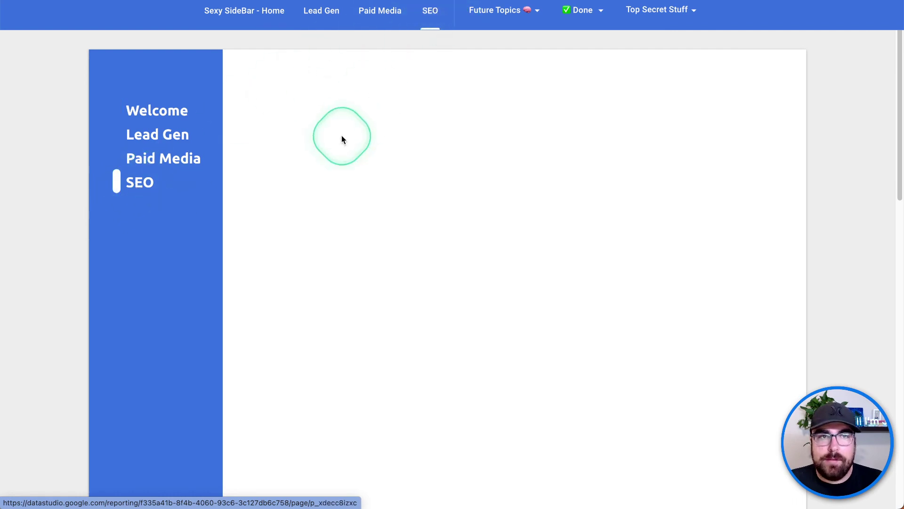
{"action": "left_click", "coordinate": [178, 158]}
{"action": "left_click", "coordinate": [179, 135]}
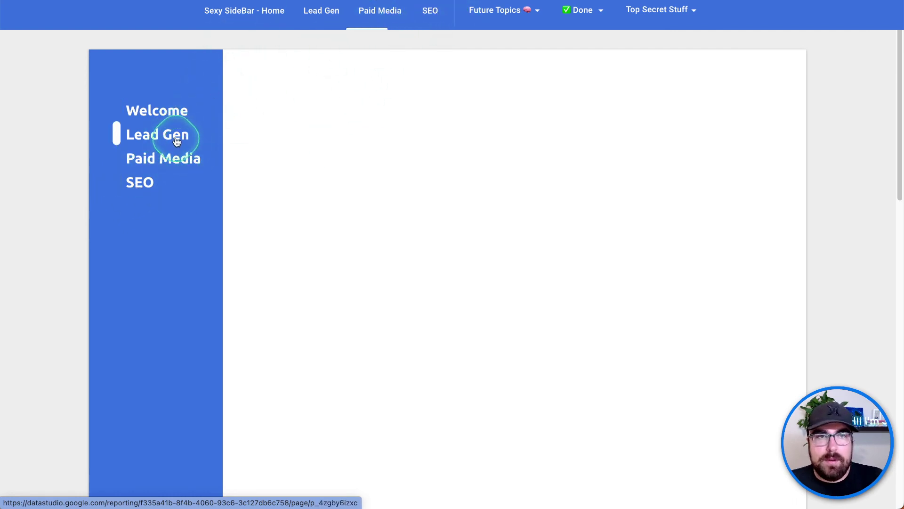
{"action": "left_click", "coordinate": [172, 120]}
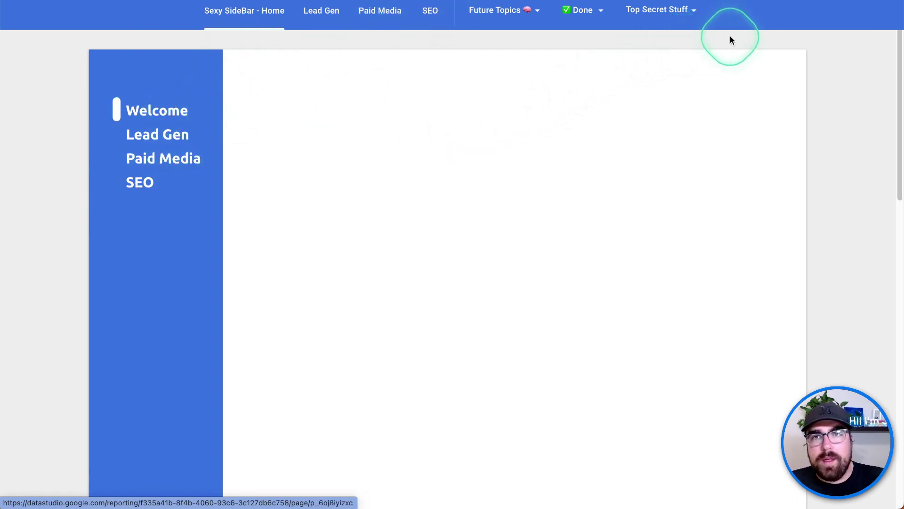
Step: Select the Welcome hotspot to review its Sexy SideBar - Home link and 0% opacity
{"action": "left_click", "coordinate": [772, 11]}
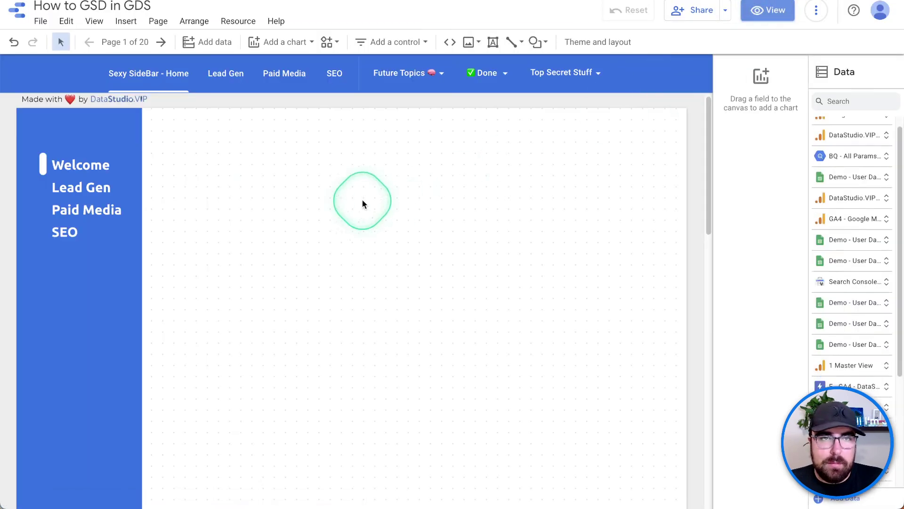
{"action": "left_click", "coordinate": [97, 165]}
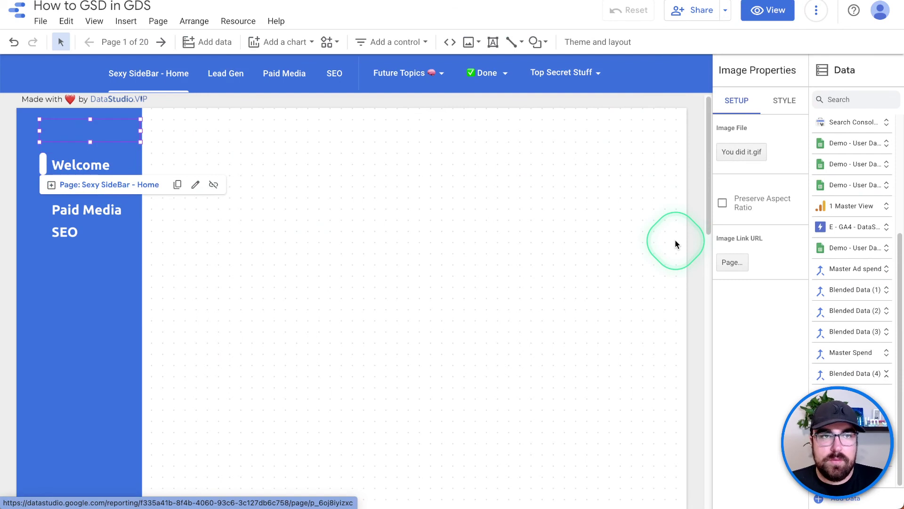
{"action": "left_click", "coordinate": [775, 17]}
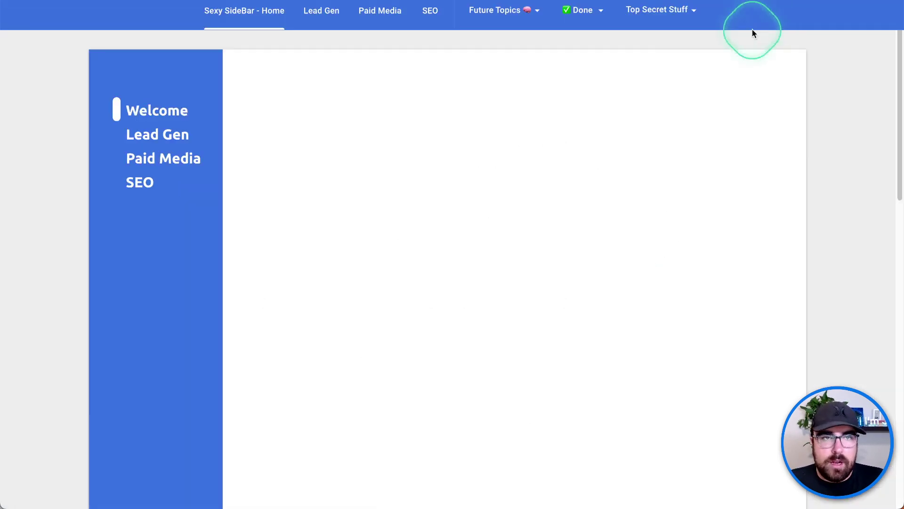
{"action": "double_click", "coordinate": [158, 111]}
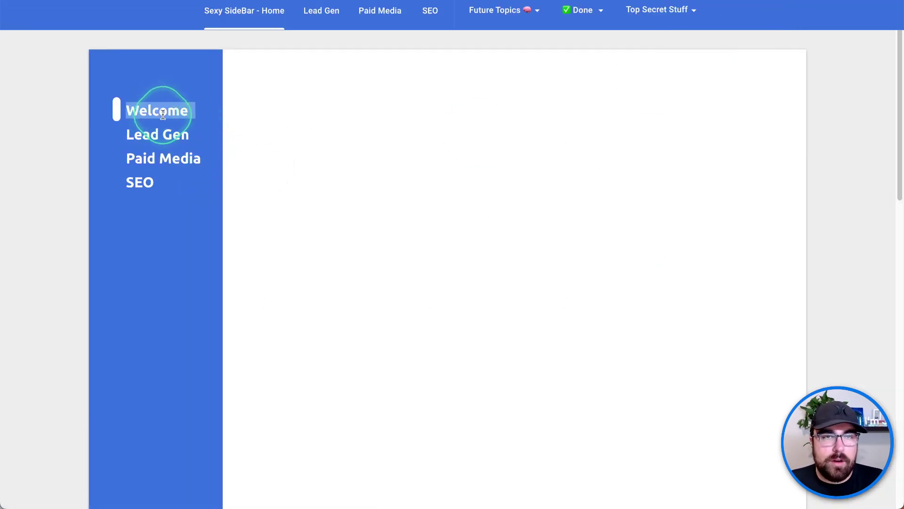
{"action": "left_click", "coordinate": [158, 111]}
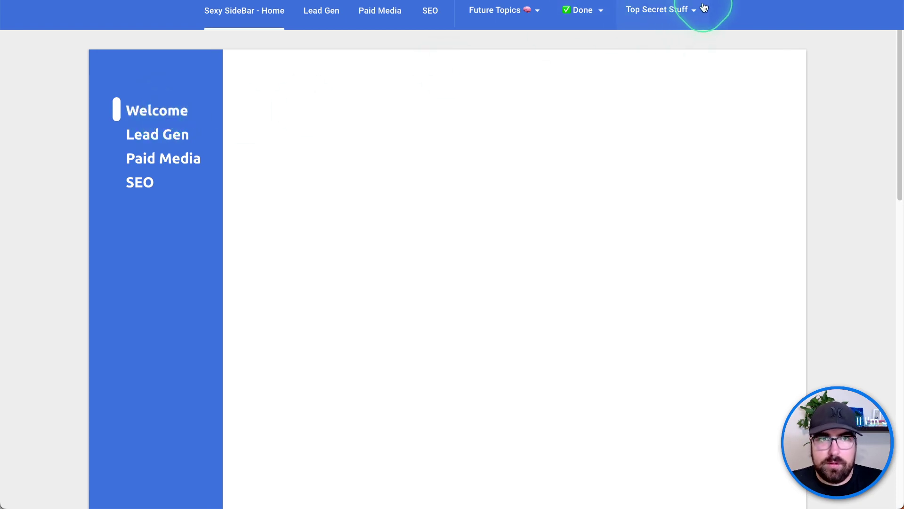
{"action": "left_click", "coordinate": [769, 8]}
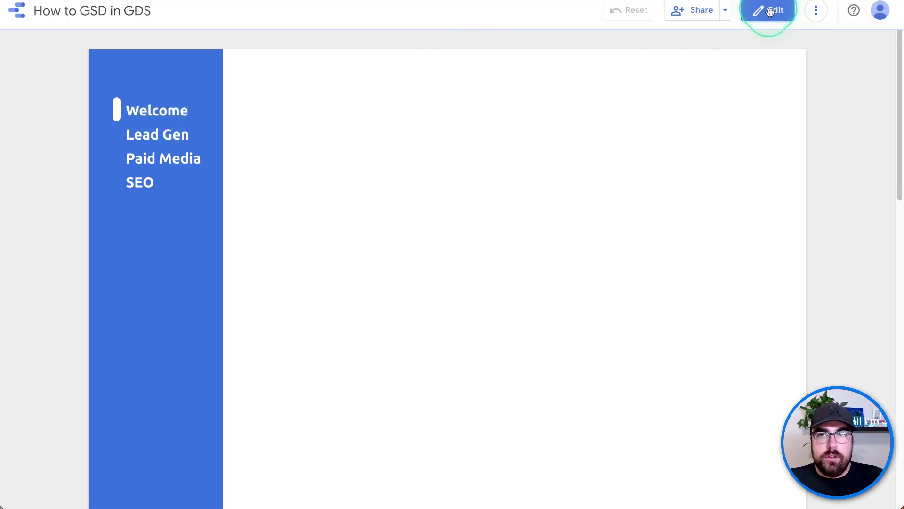
{"action": "left_click", "coordinate": [385, 154]}
{"action": "left_click", "coordinate": [105, 145]}
{"action": "left_click", "coordinate": [100, 142]}
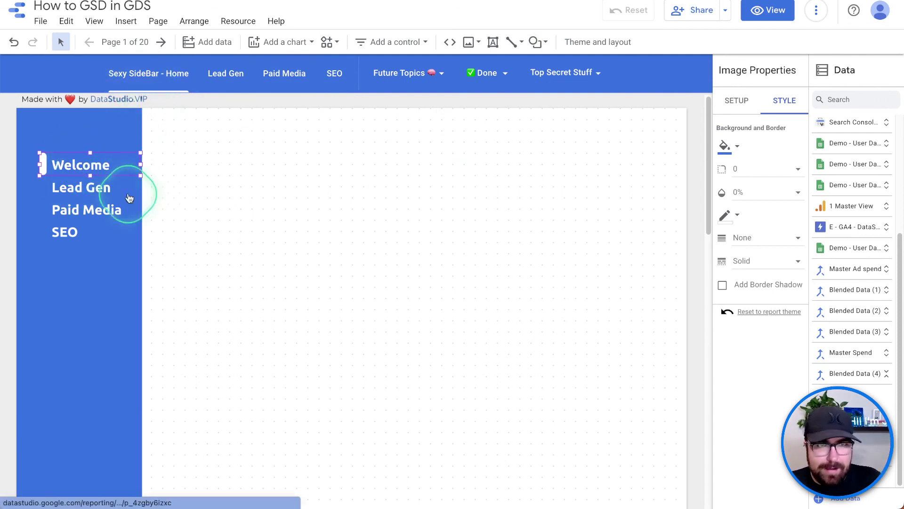
Step: In View mode, click through Lead Gen, Paid Media, SEO and Lead Gen, ending on Welcome
{"action": "left_click", "coordinate": [170, 207]}
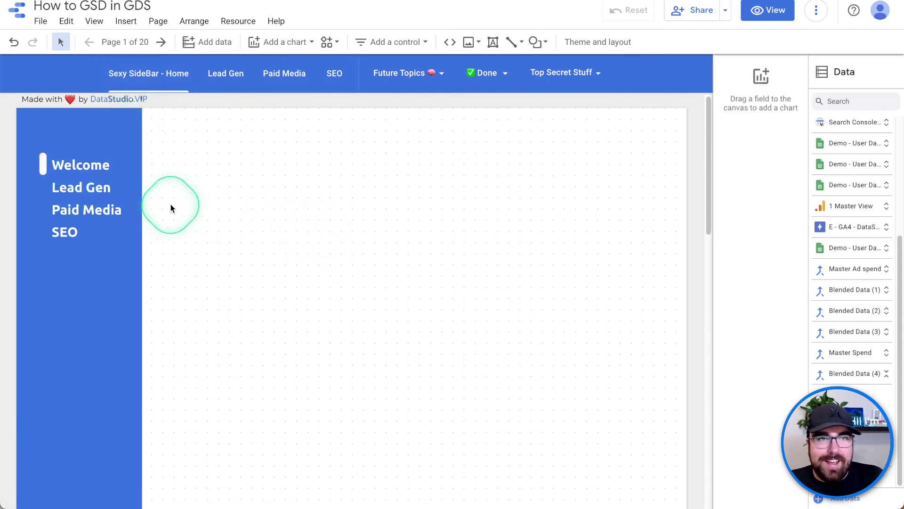
{"action": "left_click", "coordinate": [758, 18]}
{"action": "left_click", "coordinate": [181, 140]}
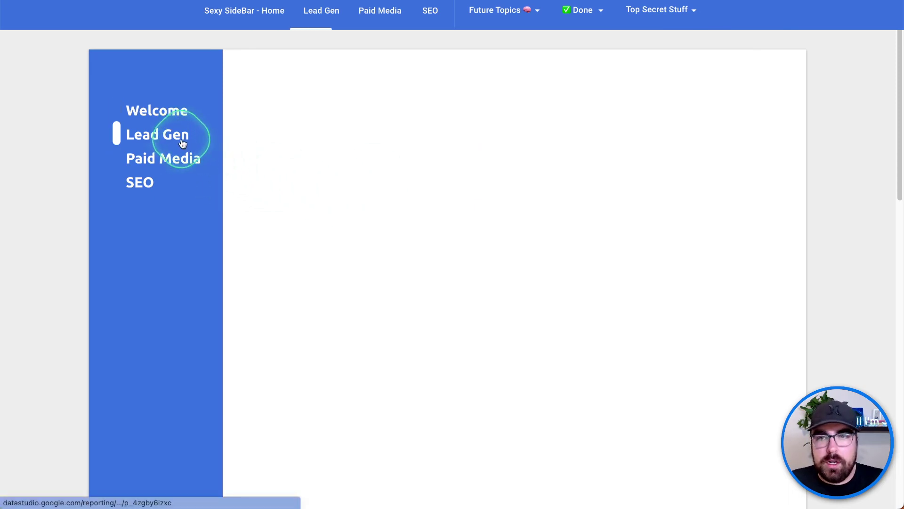
{"action": "left_click", "coordinate": [177, 157]}
{"action": "left_click", "coordinate": [136, 183]}
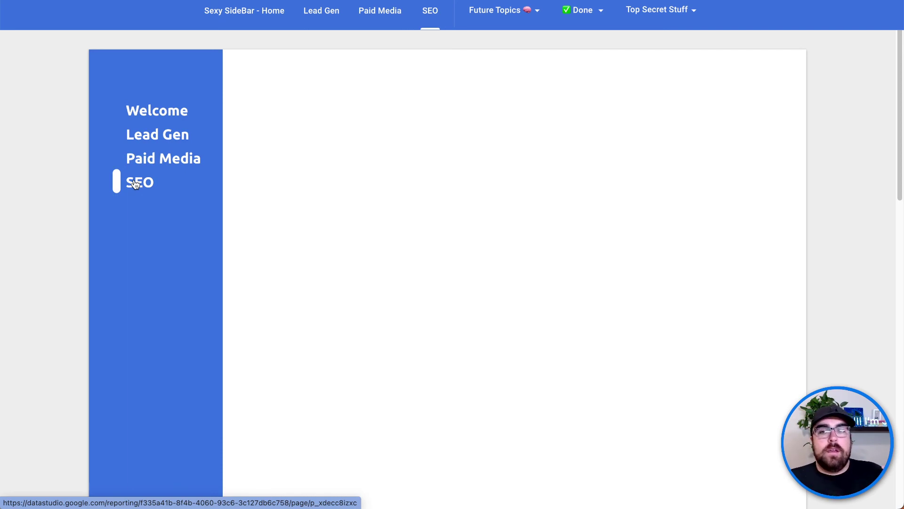
{"action": "left_click_drag", "start_coordinate": [181, 165], "coordinate": [187, 145]}
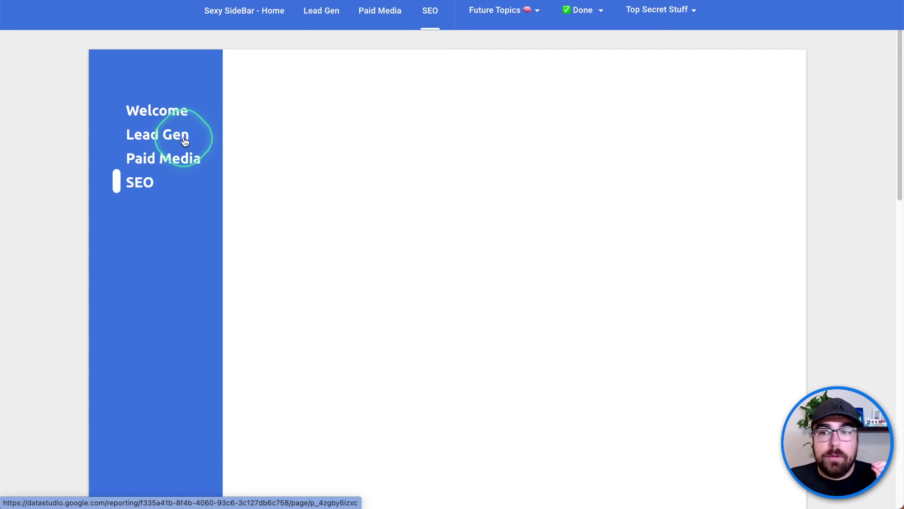
{"action": "left_click", "coordinate": [186, 142]}
{"action": "left_click", "coordinate": [170, 115]}
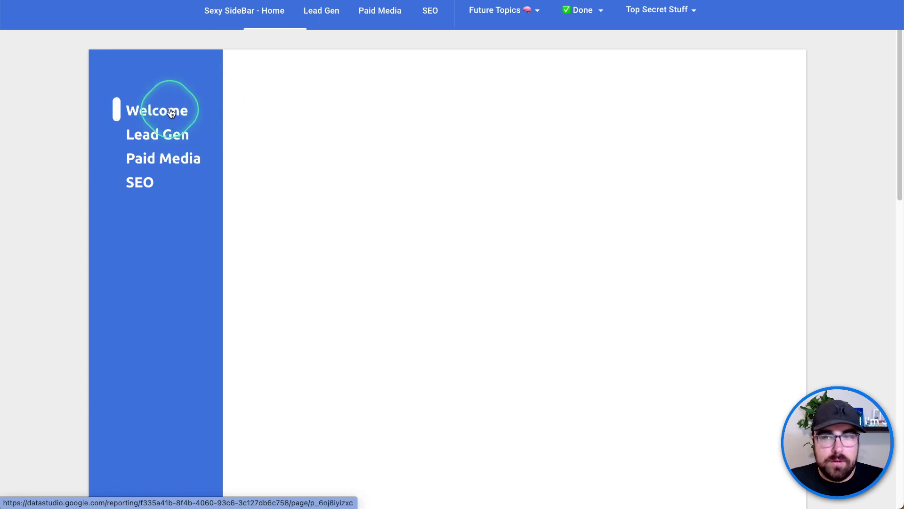